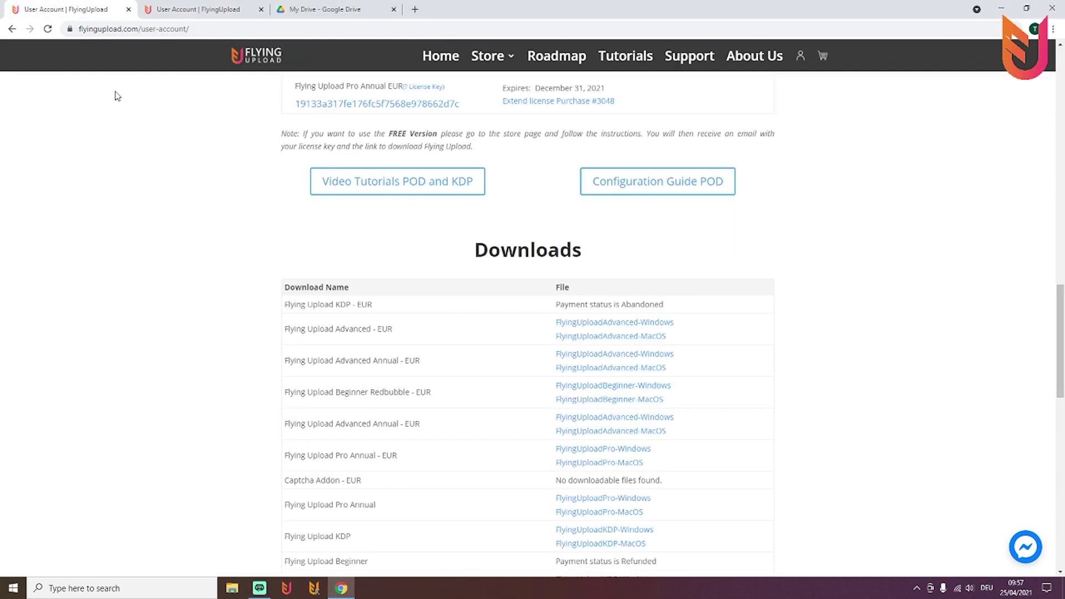
Download the Windows launcher for Flying Upload Pro Annual - EUR by copying its FlyingUploadPro-Windows link and loading it in a new tab.
{"action": "left_click", "coordinate": [78, 11]}
{"action": "right_click", "coordinate": [630, 454]}
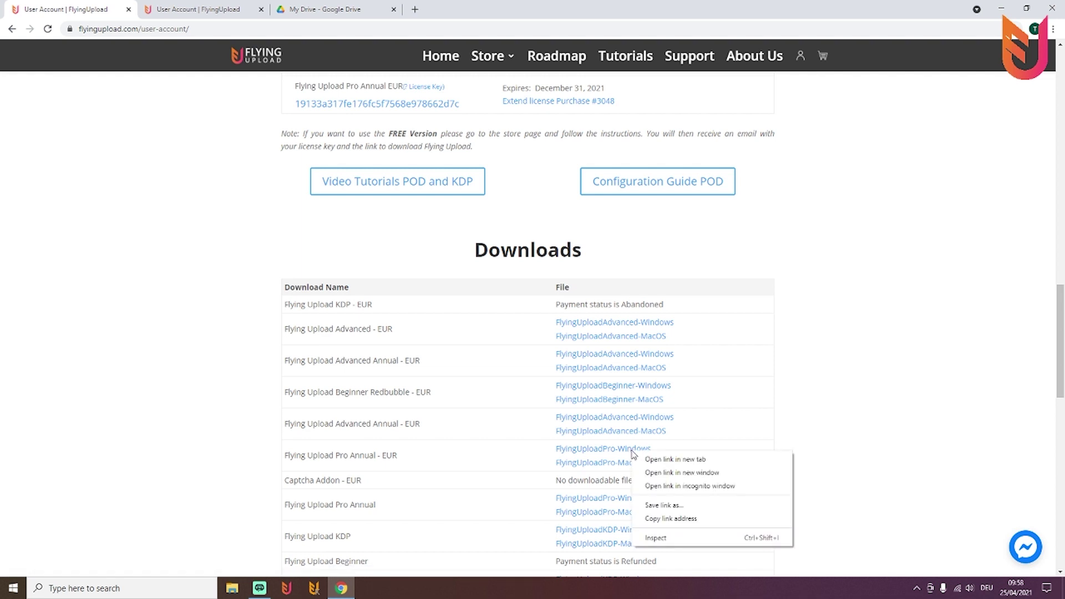
{"action": "left_click", "coordinate": [665, 519]}
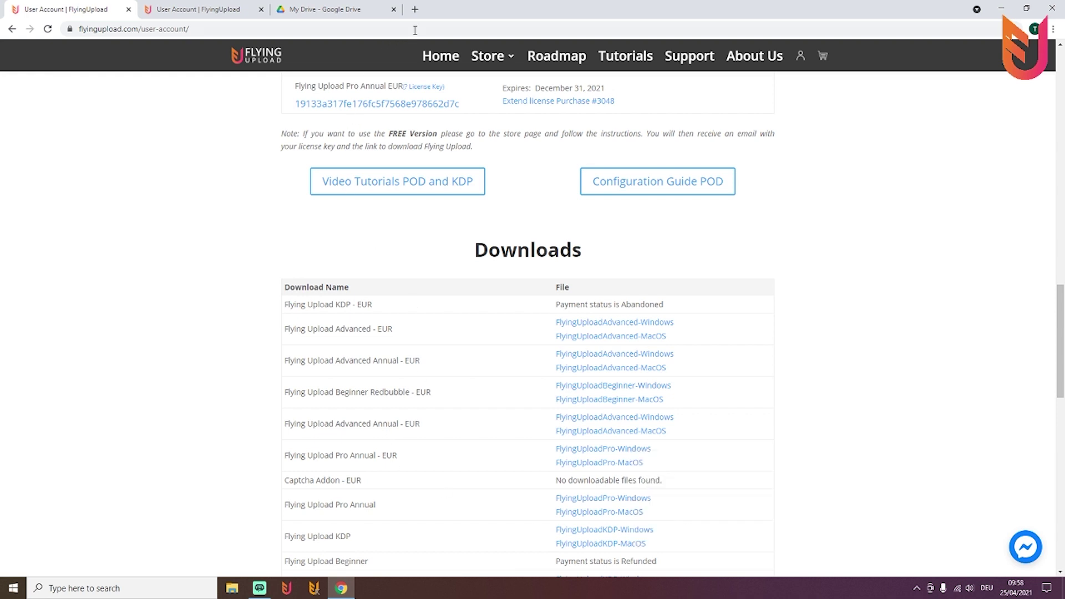
{"action": "left_click", "coordinate": [415, 10]}
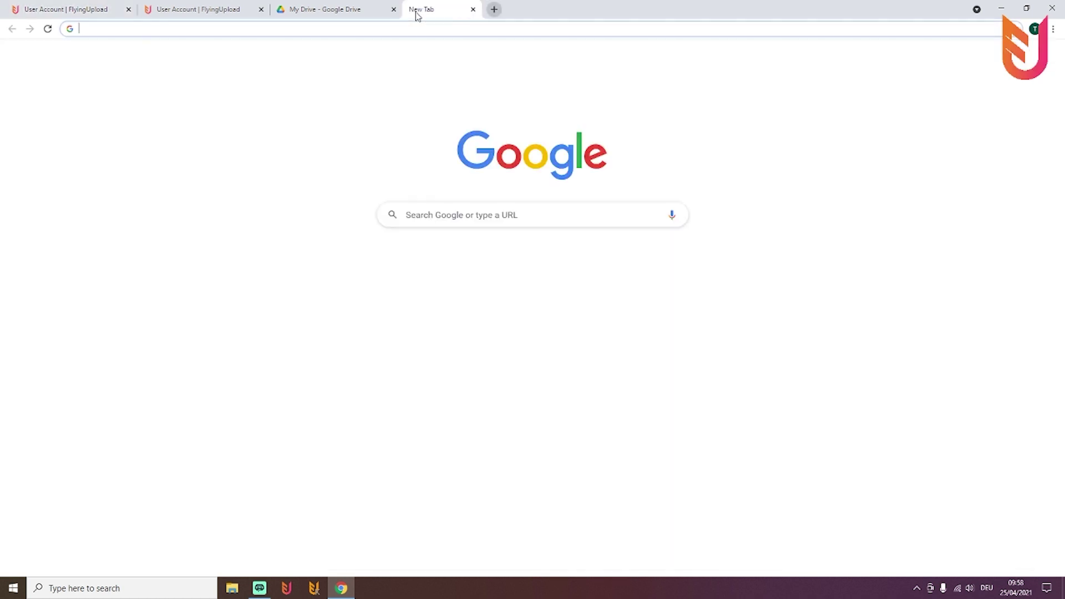
{"action": "key", "text": "ctrl+v"}
{"action": "key", "text": "Return"}
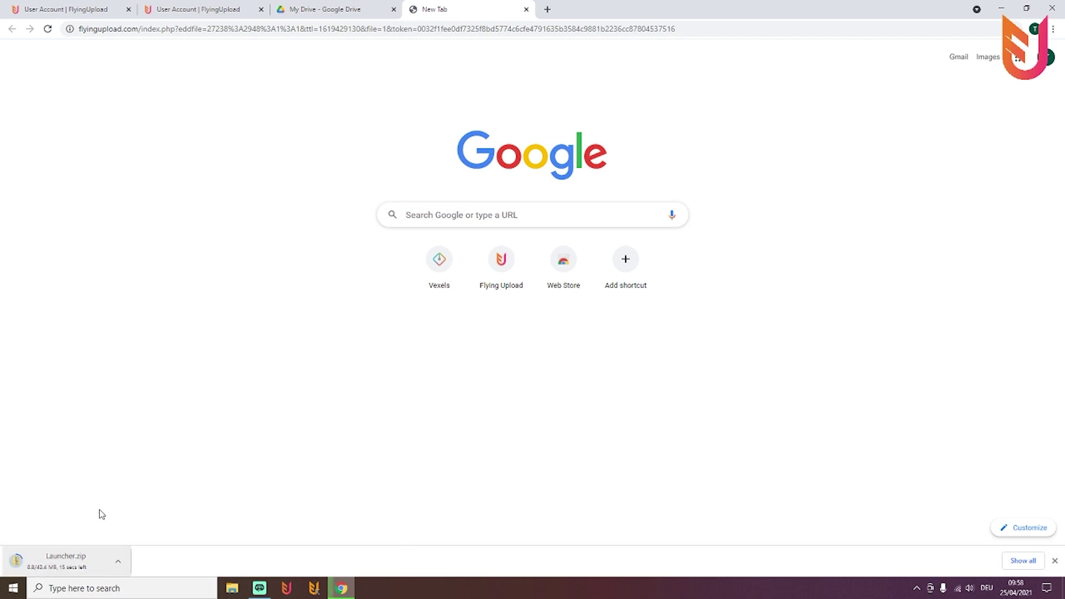
Return to the user account page and open the Windows installation tutorial linked below the downloads table.
{"action": "left_click", "coordinate": [98, 17]}
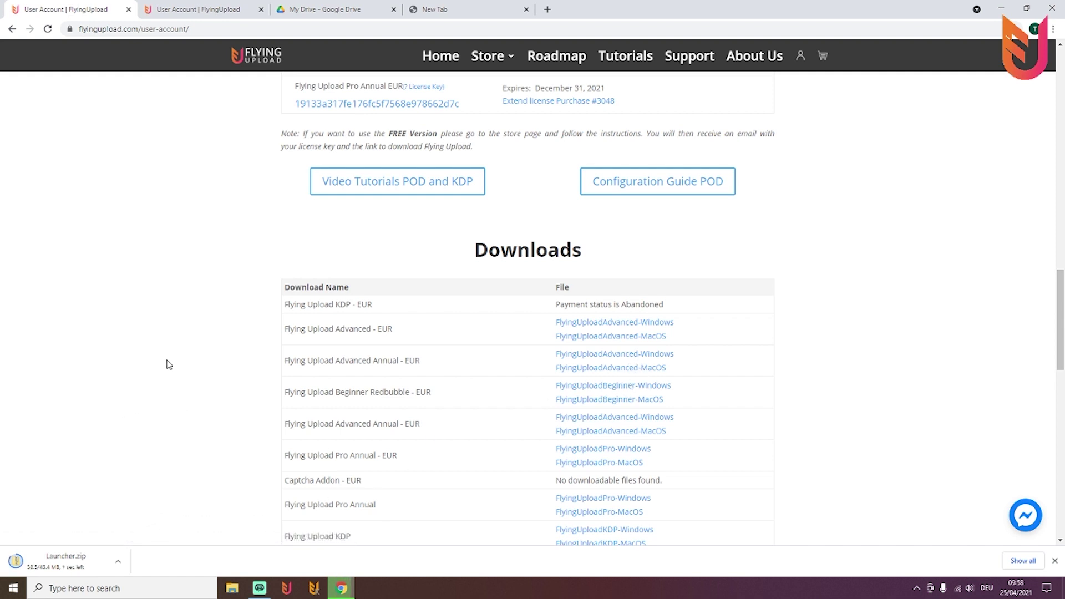
{"action": "scroll", "coordinate": [218, 309], "scroll_direction": "down", "scroll_amount": 3}
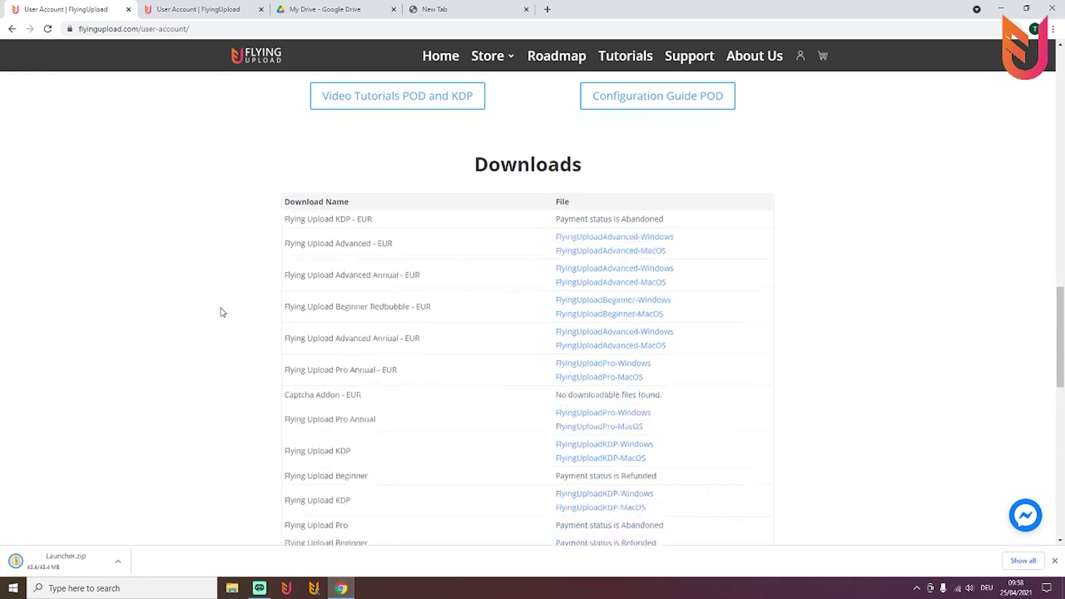
{"action": "scroll", "coordinate": [224, 312], "scroll_direction": "down", "scroll_amount": 3}
{"action": "scroll", "coordinate": [223, 312], "scroll_direction": "up", "scroll_amount": 1}
{"action": "scroll", "coordinate": [231, 316], "scroll_direction": "down", "scroll_amount": 1}
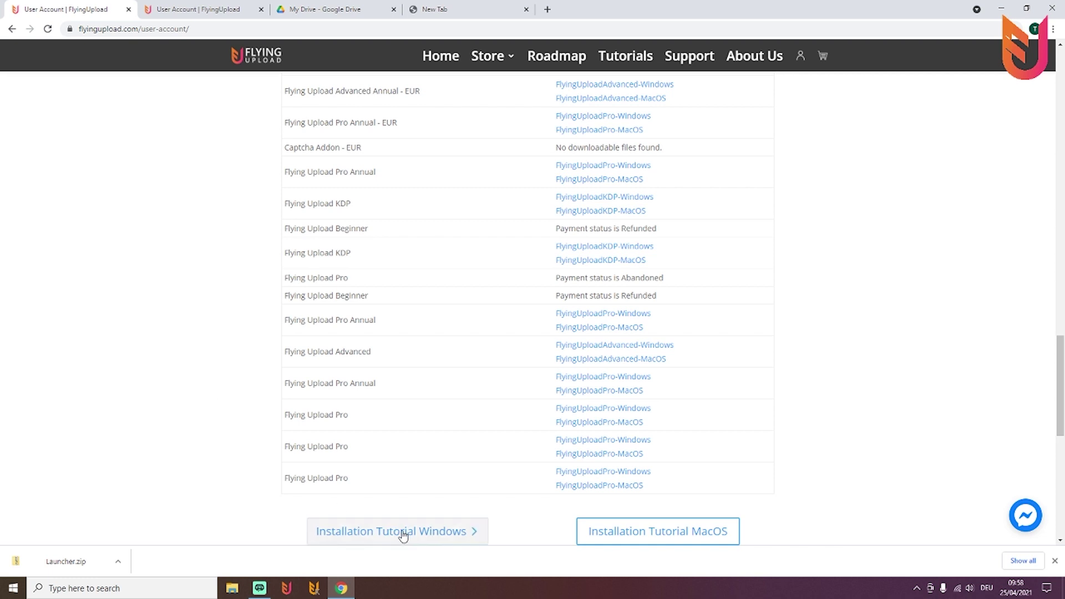
{"action": "left_click", "coordinate": [383, 531]}
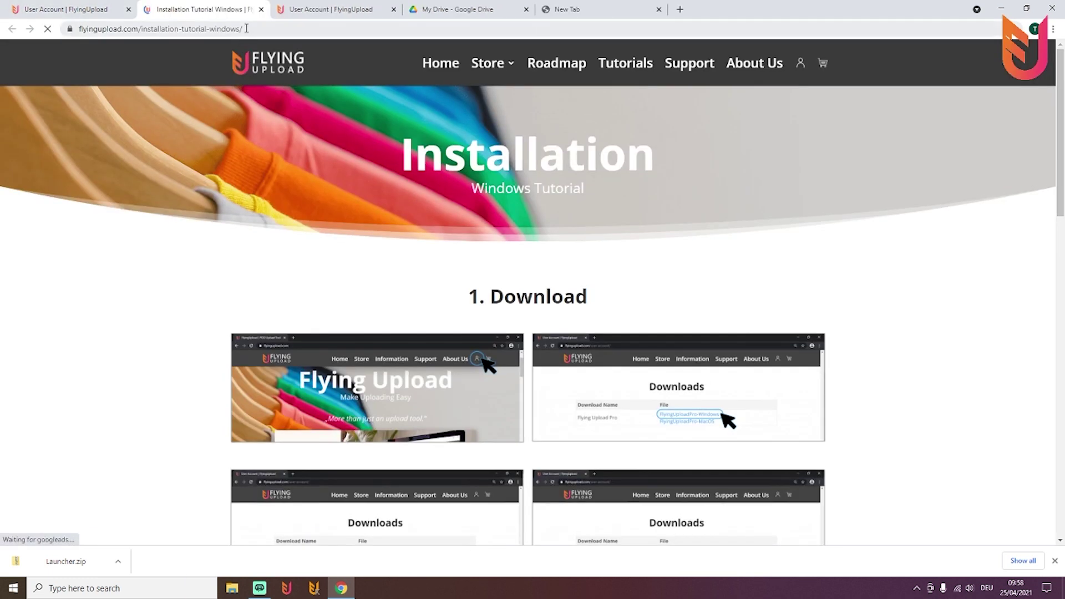
Look over the Download section of the Windows installation tutorial.
{"action": "right_click", "coordinate": [246, 28]}
{"action": "key", "text": "Escape"}
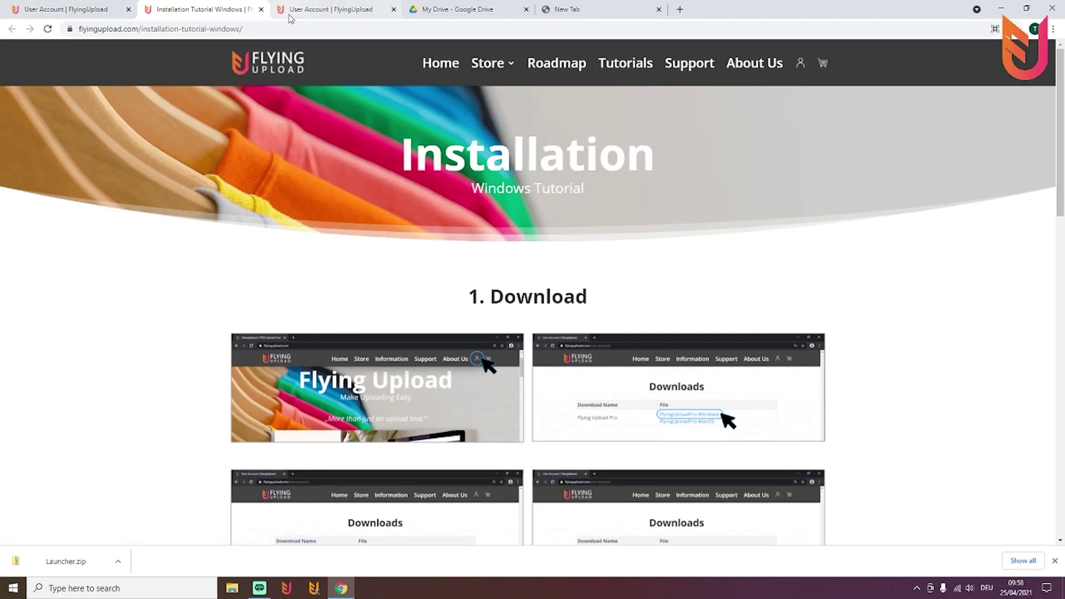
{"action": "right_click", "coordinate": [265, 32]}
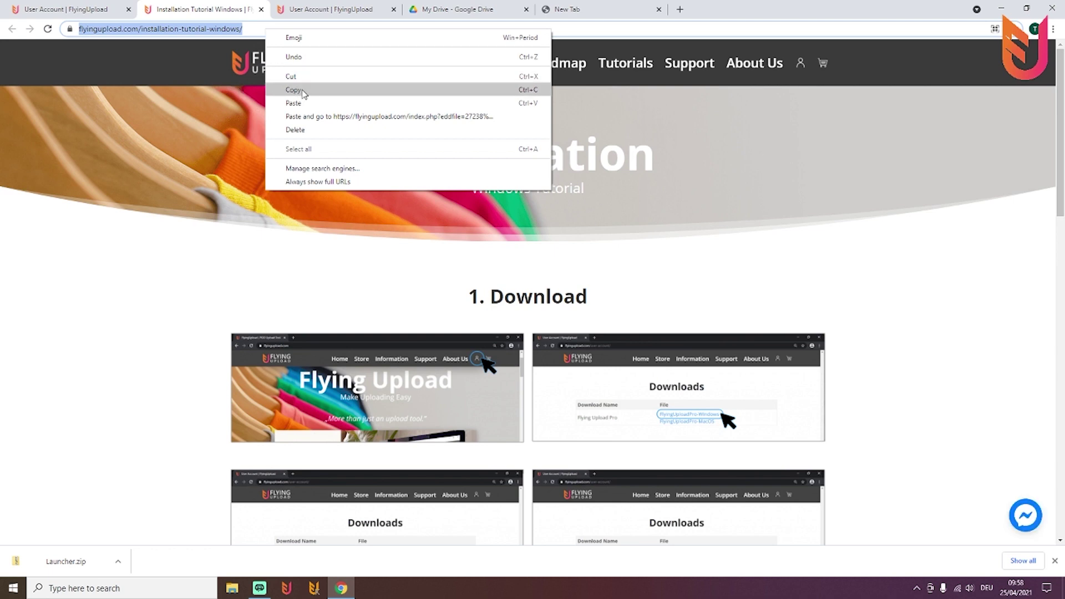
{"action": "left_click", "coordinate": [176, 129]}
{"action": "scroll", "coordinate": [397, 230], "scroll_direction": "down", "scroll_amount": 4}
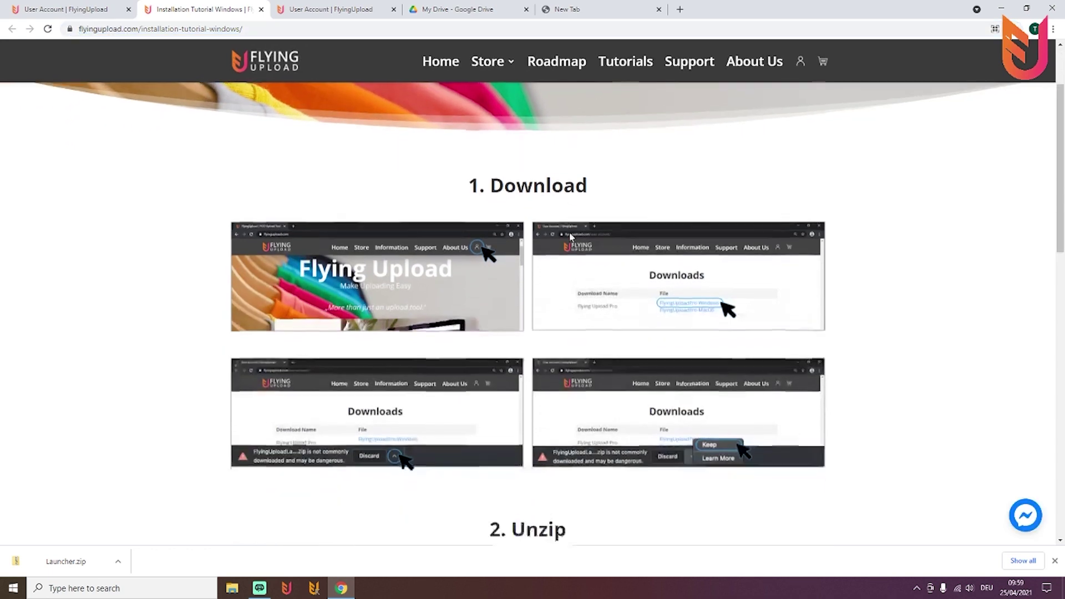
{"action": "scroll", "coordinate": [530, 211], "scroll_direction": "up", "scroll_amount": 5}
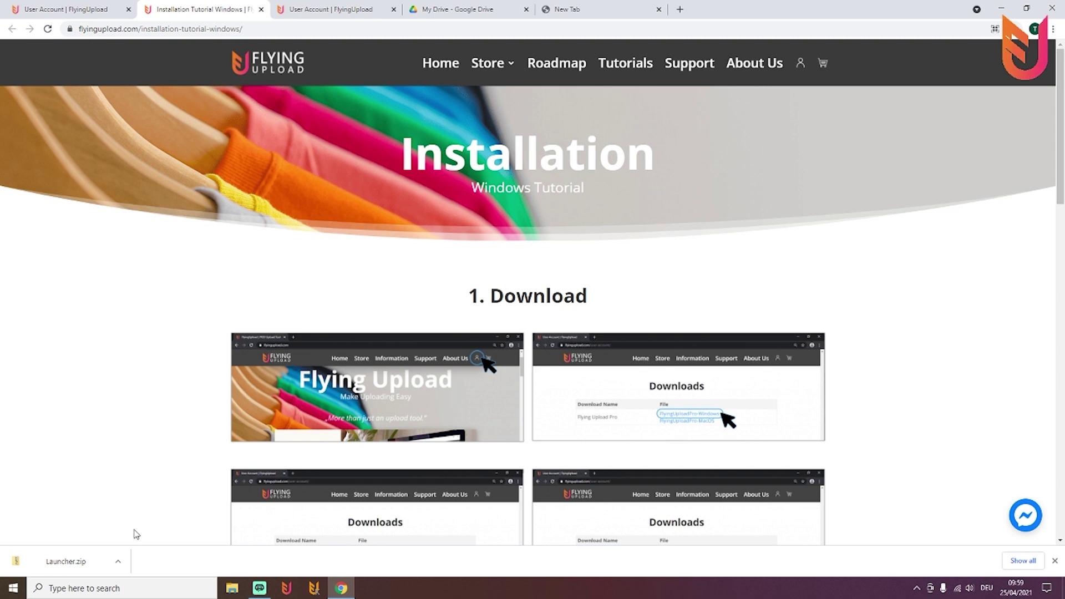
Show the downloaded Launcher.zip in its folder and cut it for moving.
{"action": "left_click", "coordinate": [118, 563]}
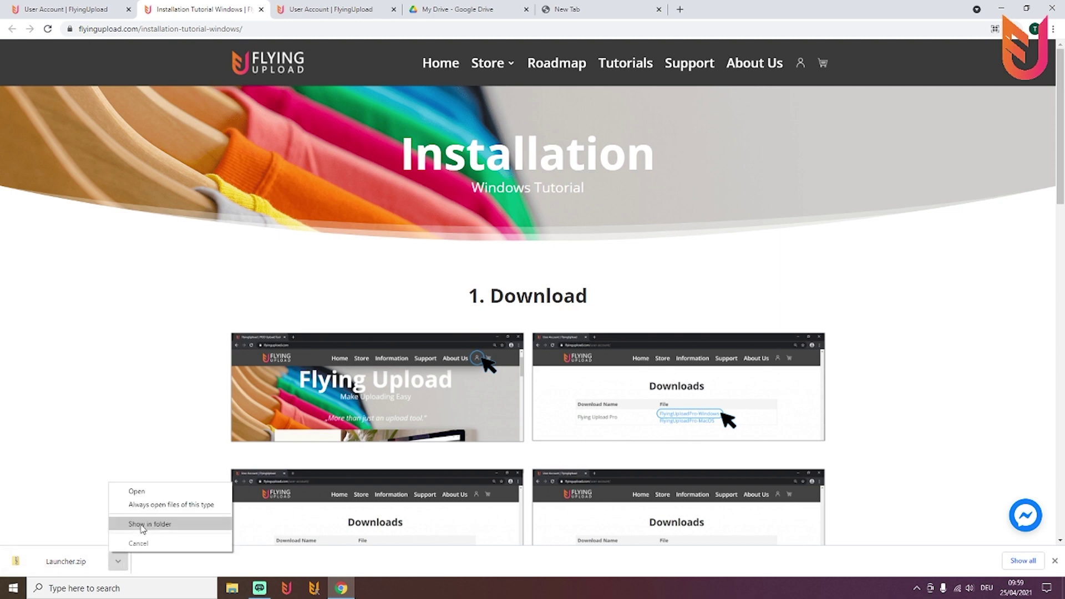
{"action": "left_click", "coordinate": [127, 530]}
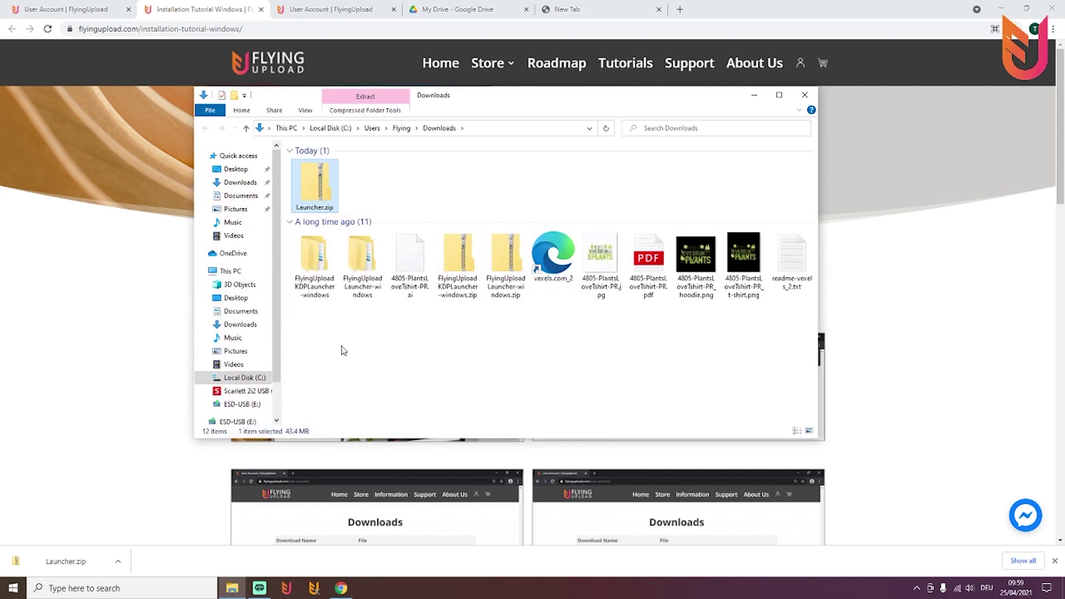
{"action": "right_click", "coordinate": [314, 203]}
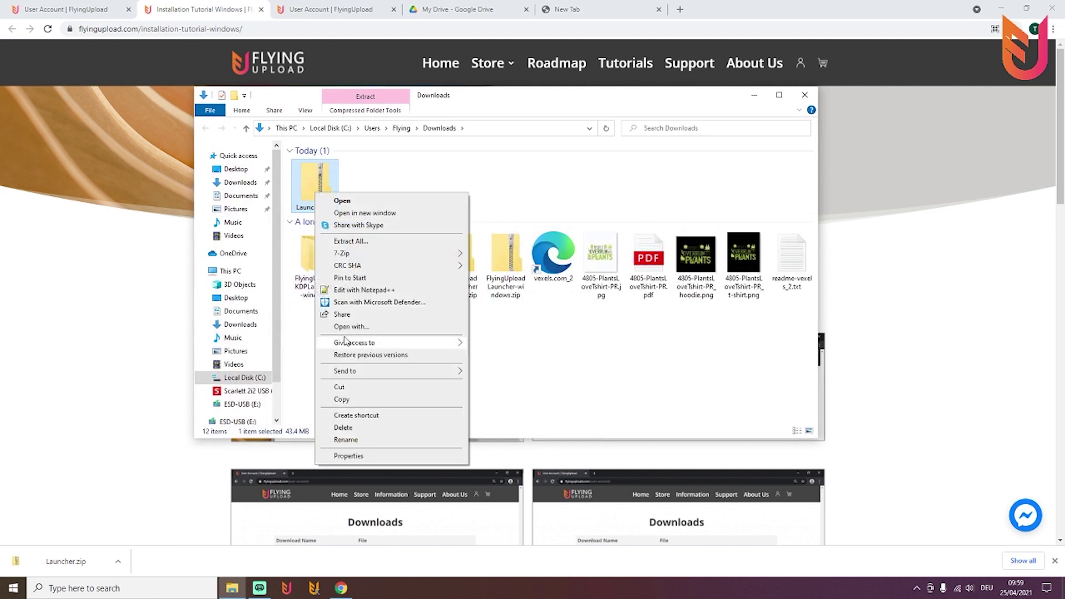
{"action": "left_click", "coordinate": [342, 387]}
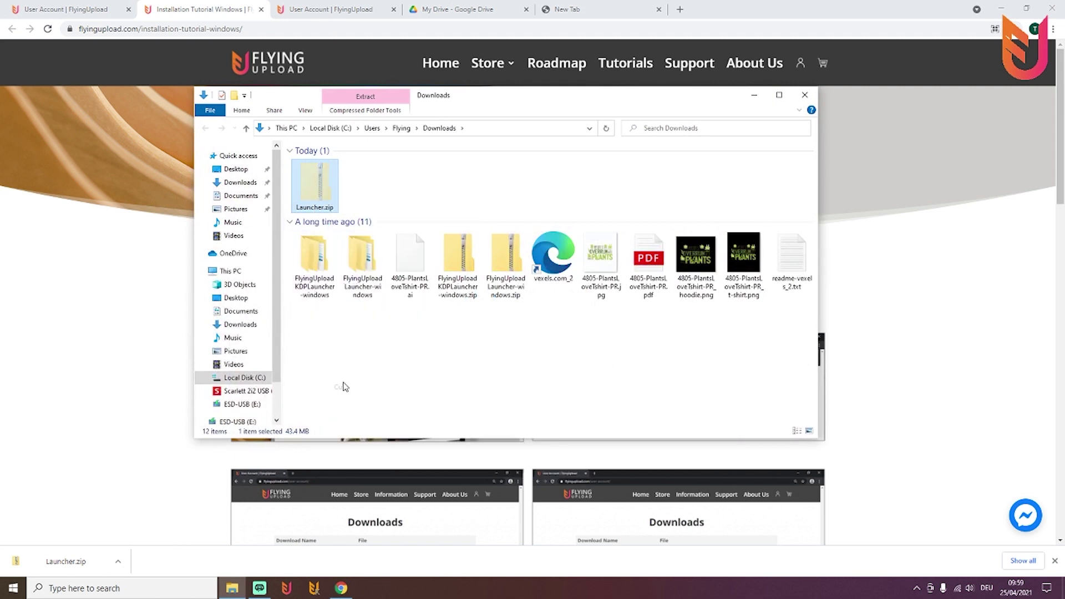
Create a folder named FlyingUpload directly on Local Disk (C:).
{"action": "left_click", "coordinate": [253, 378]}
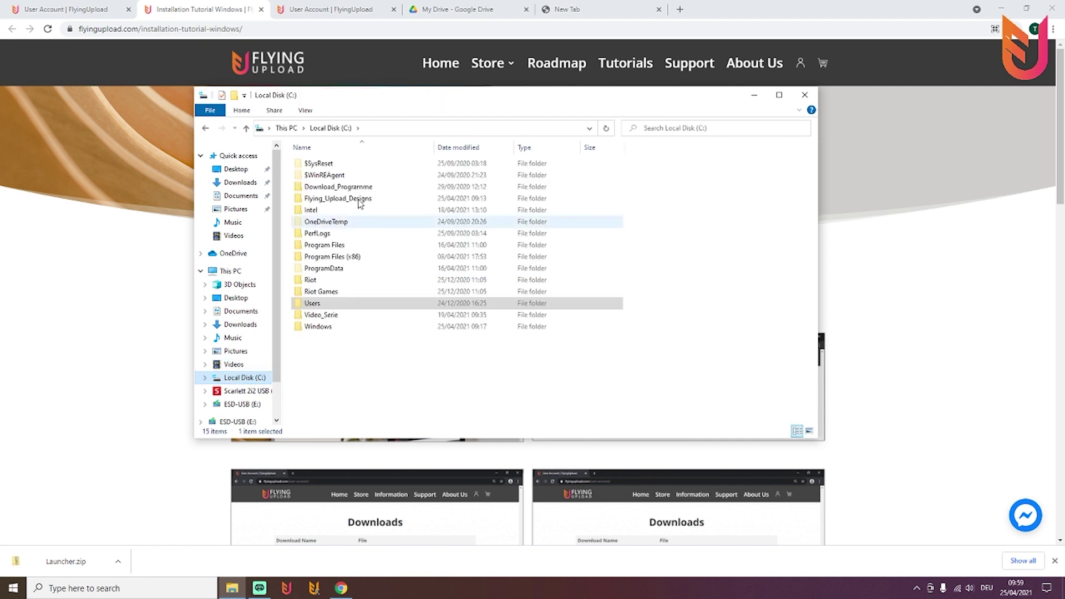
{"action": "left_click", "coordinate": [234, 96]}
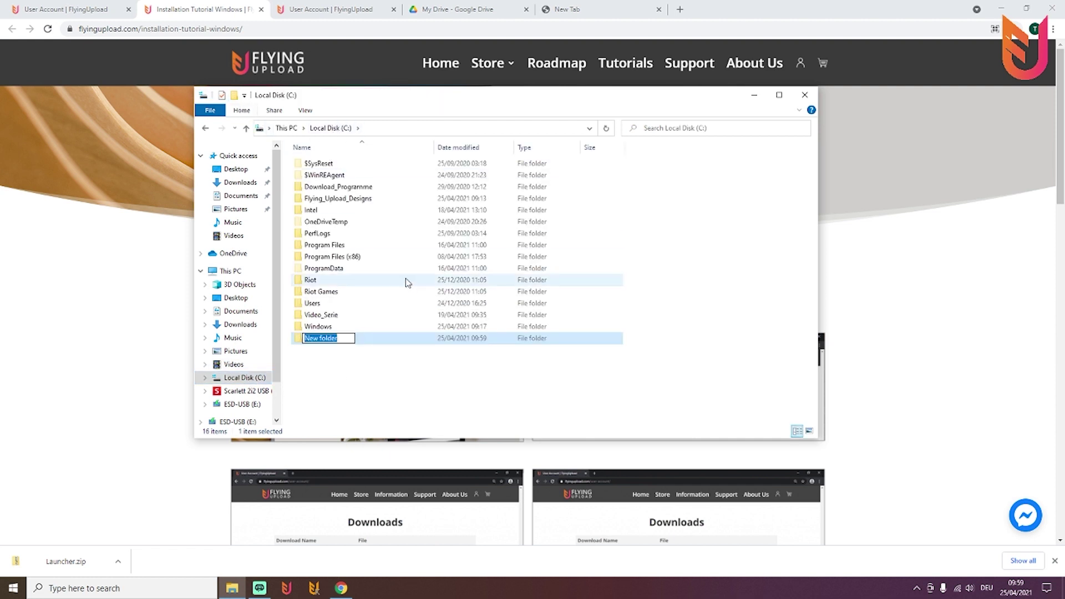
{"action": "type", "text": "FlyingUpload"}
{"action": "left_click", "coordinate": [339, 388]}
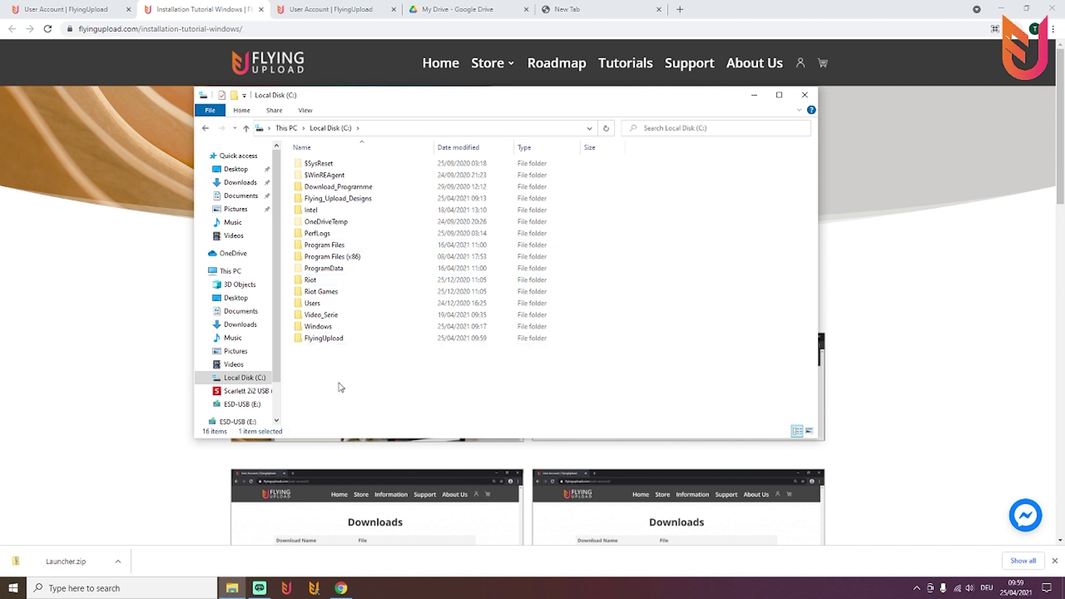
Open the FlyingUpload folder and paste the cut Launcher.zip into it.
{"action": "double_click", "coordinate": [336, 343]}
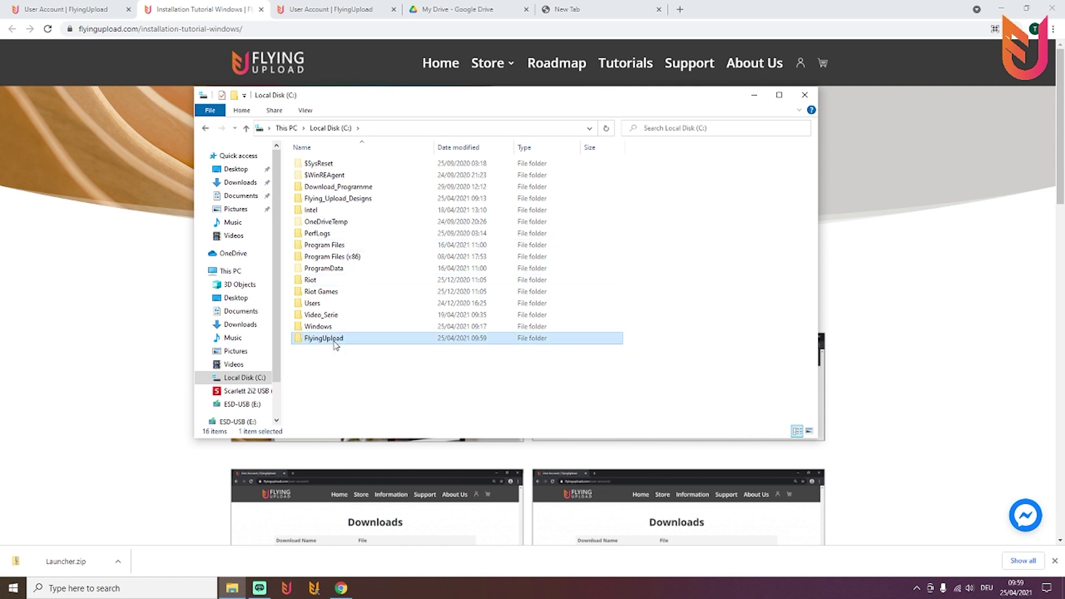
{"action": "right_click", "coordinate": [329, 209]}
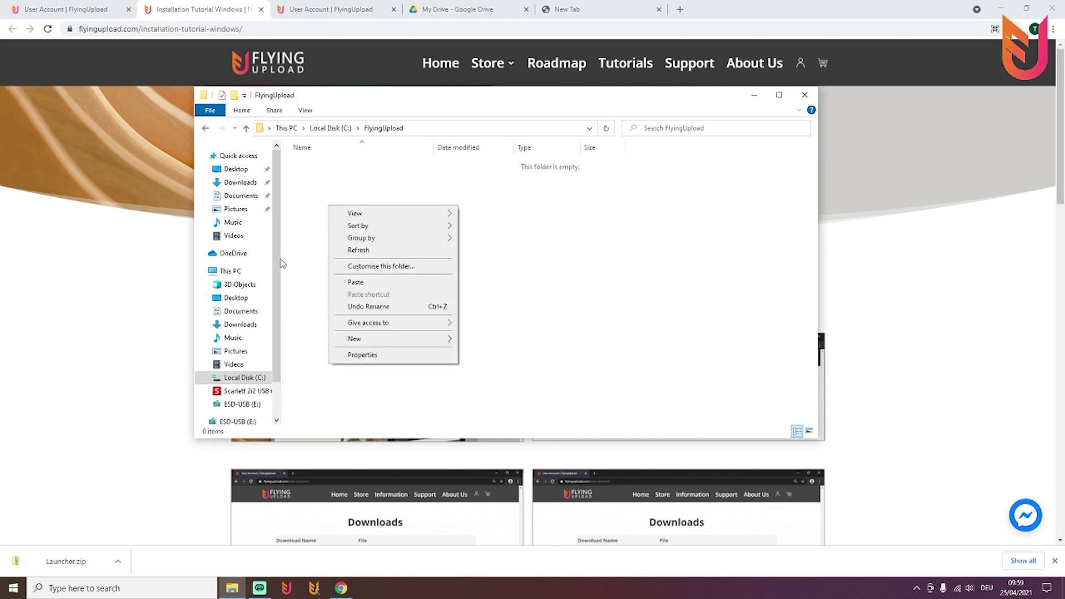
{"action": "left_click", "coordinate": [354, 282]}
Extract all files from Launcher.zip to C:\FlyingUpload\Launcher.
{"action": "right_click", "coordinate": [324, 171]}
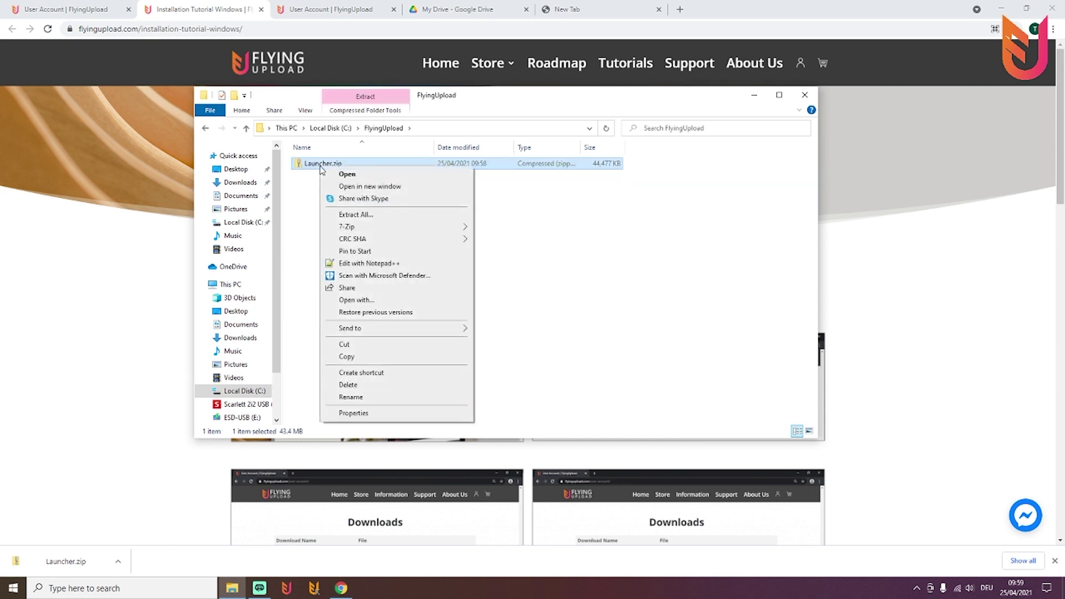
{"action": "left_click", "coordinate": [360, 216]}
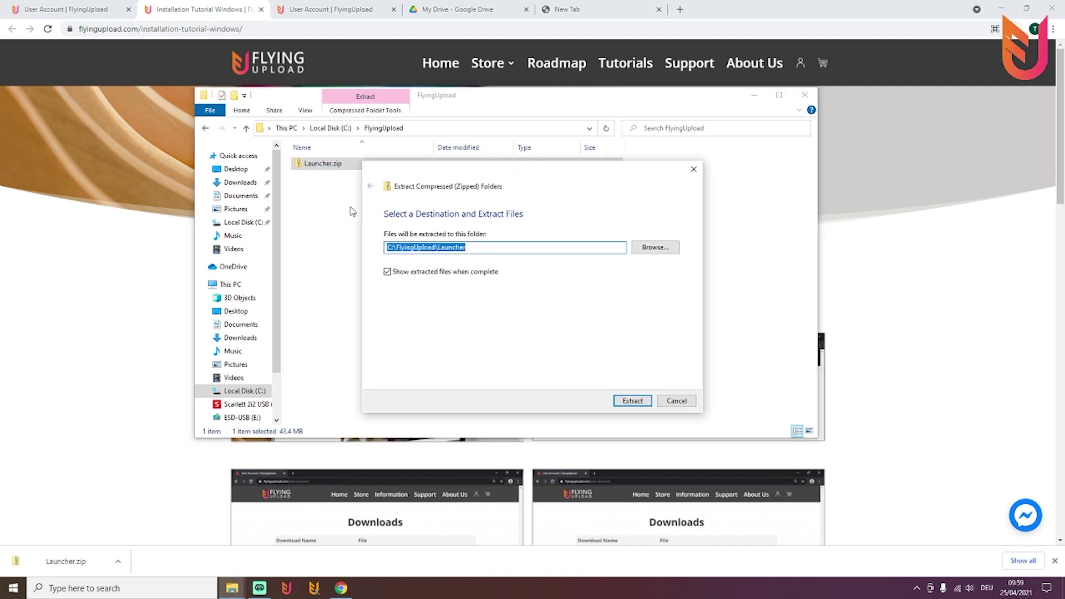
{"action": "left_click", "coordinate": [632, 400]}
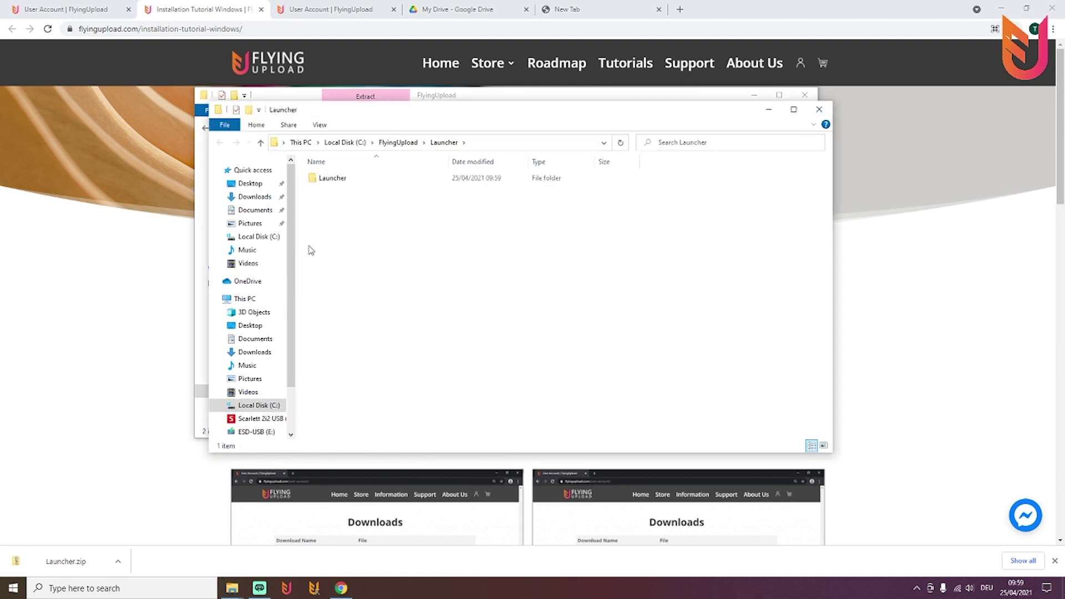
Run Flying Upload Launcher.exe from the extracted inner Launcher folder and allow it past the SmartScreen block.
{"action": "double_click", "coordinate": [331, 179]}
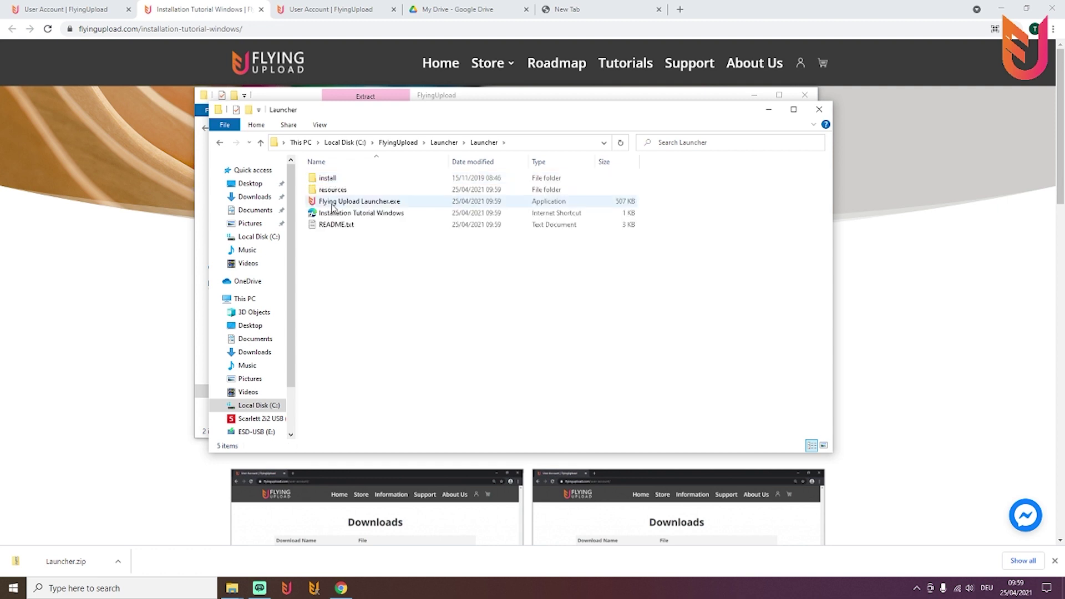
{"action": "double_click", "coordinate": [344, 203]}
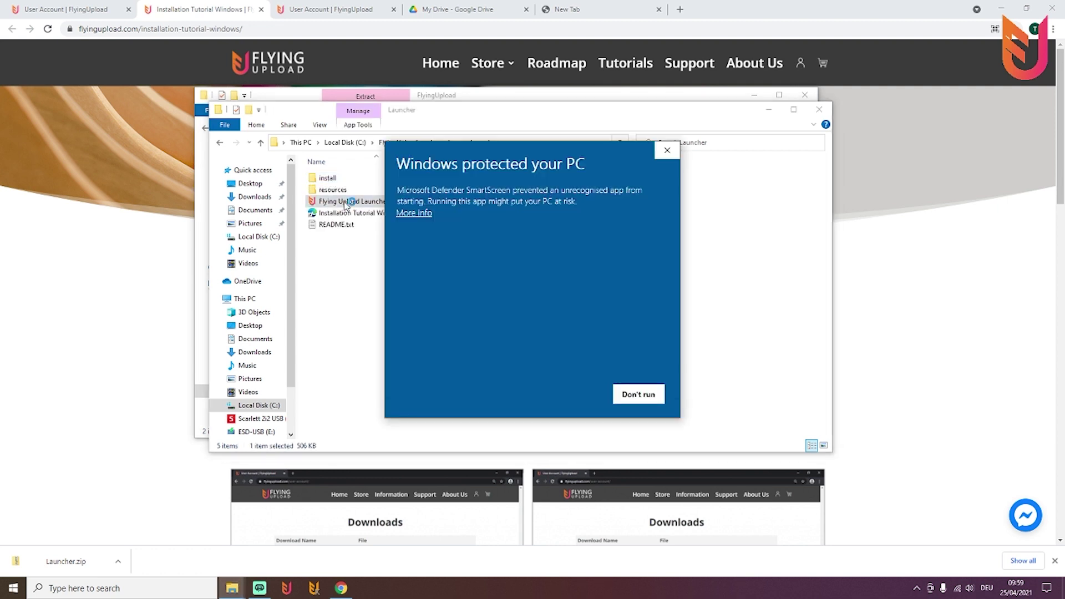
{"action": "left_click", "coordinate": [422, 215]}
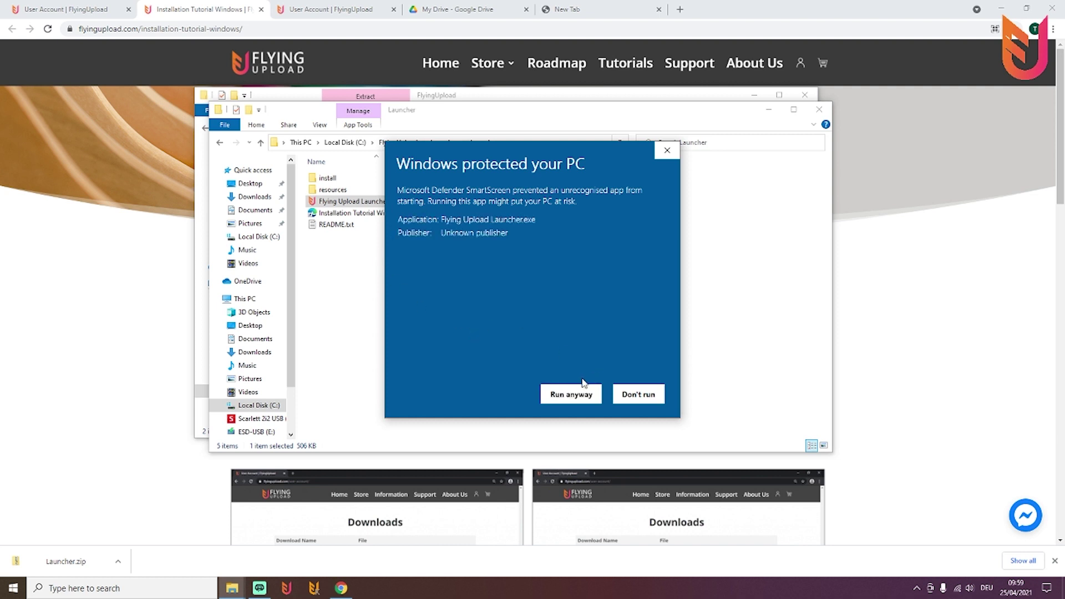
{"action": "left_click", "coordinate": [575, 394]}
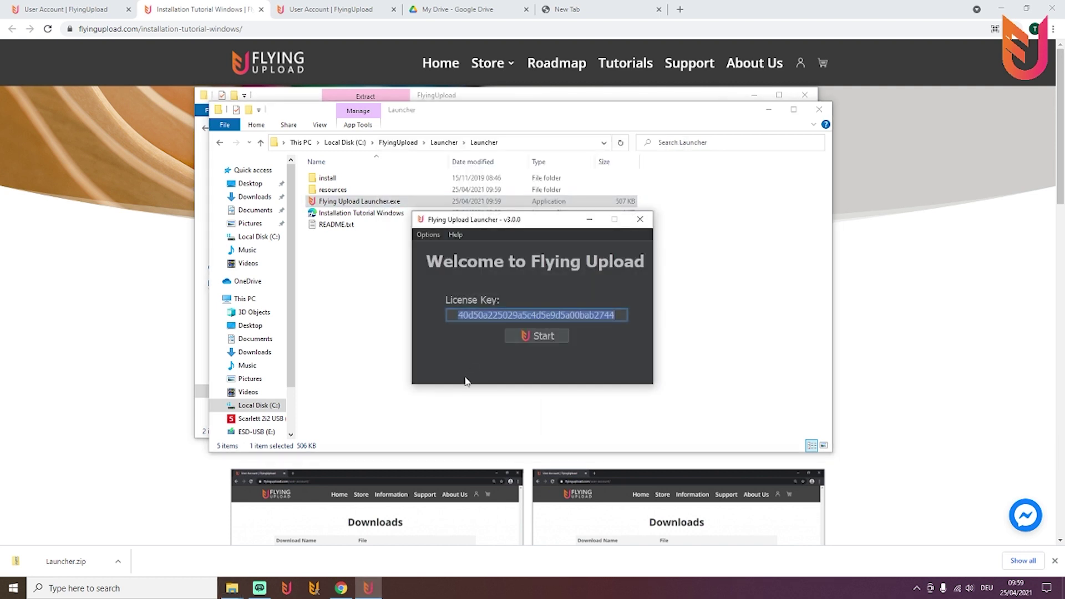
Replace the launcher's license key with the Flying Upload Pro Annual EUR key copied from the user account page.
{"action": "left_click", "coordinate": [626, 315]}
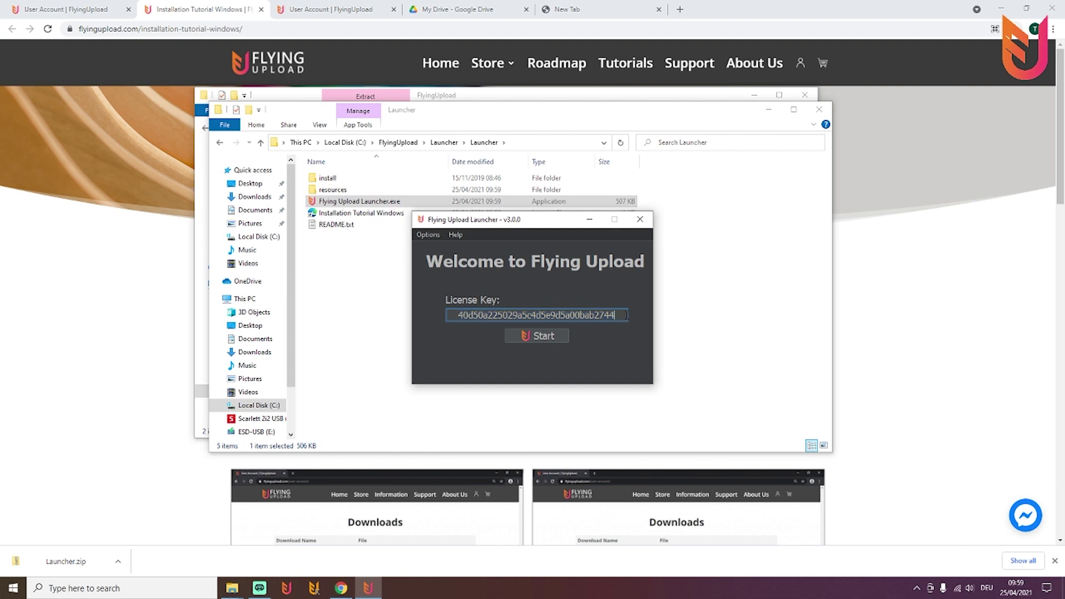
{"action": "key", "text": "ctrl+a"}
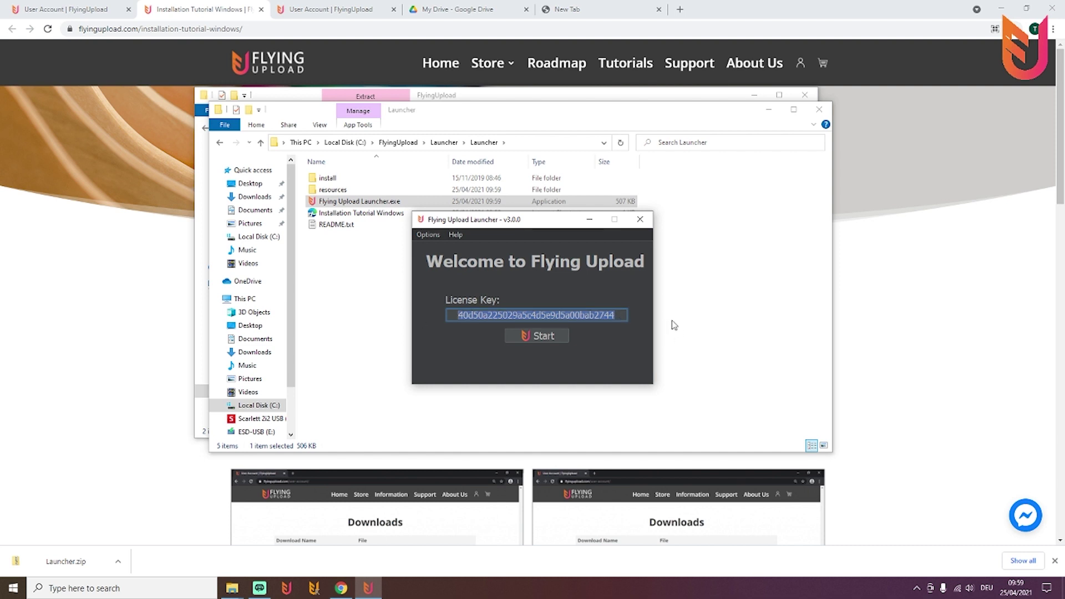
{"action": "key", "text": "BackSpace"}
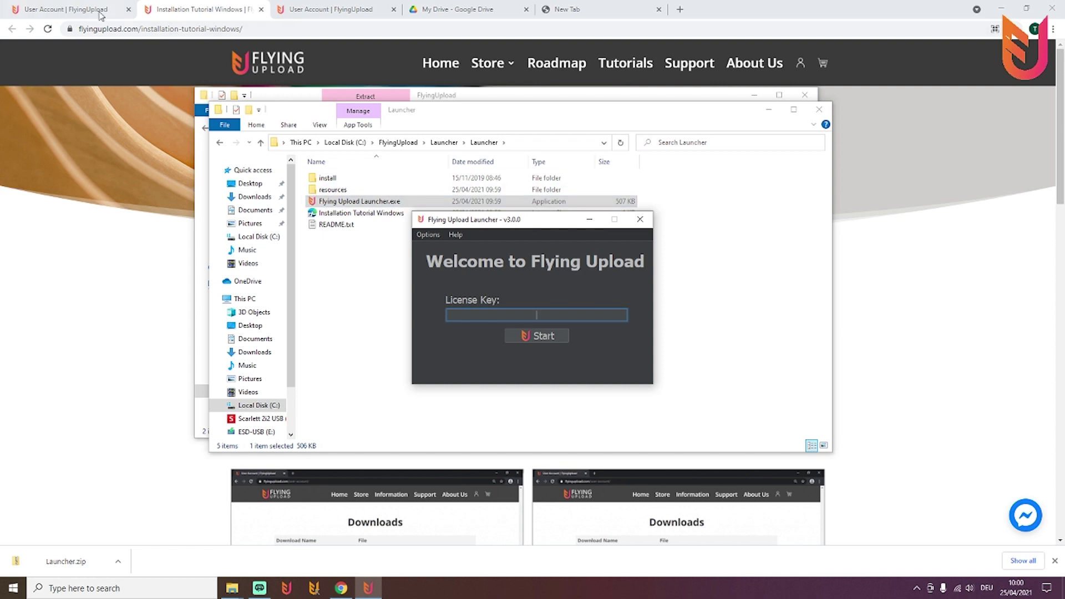
{"action": "left_click", "coordinate": [78, 12]}
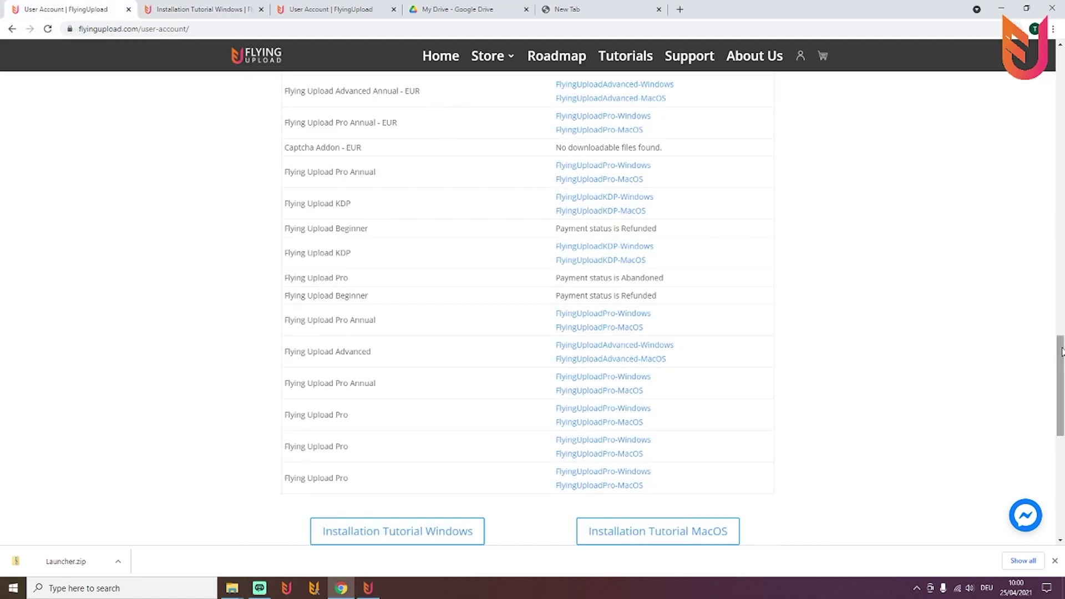
{"action": "left_click_drag", "start_coordinate": [1060, 352], "coordinate": [1062, 286]}
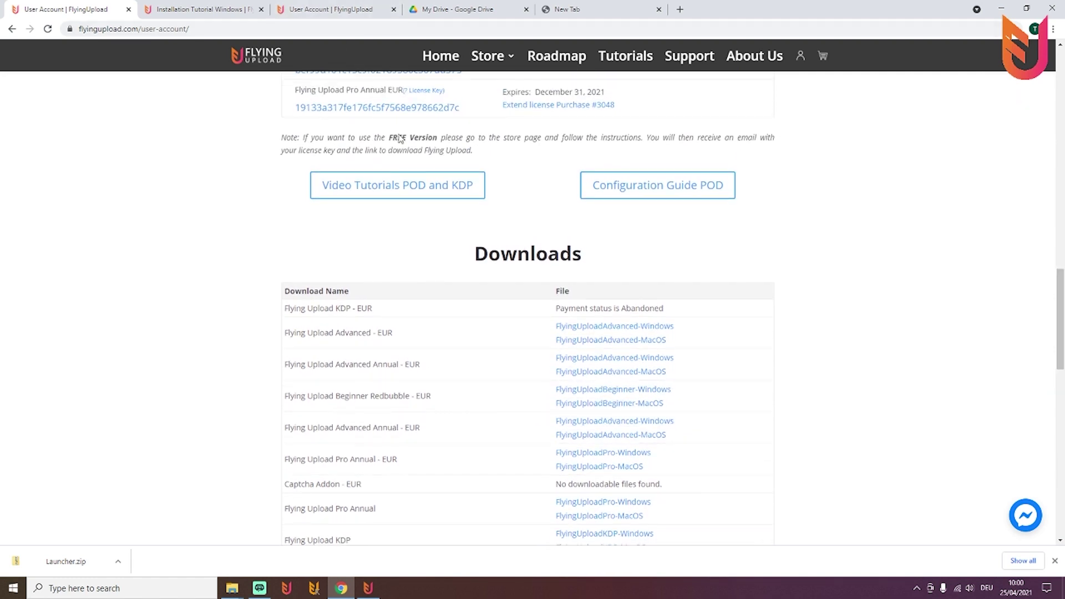
{"action": "left_click_drag", "start_coordinate": [295, 108], "coordinate": [463, 109]}
{"action": "key", "text": "ctrl+c"}
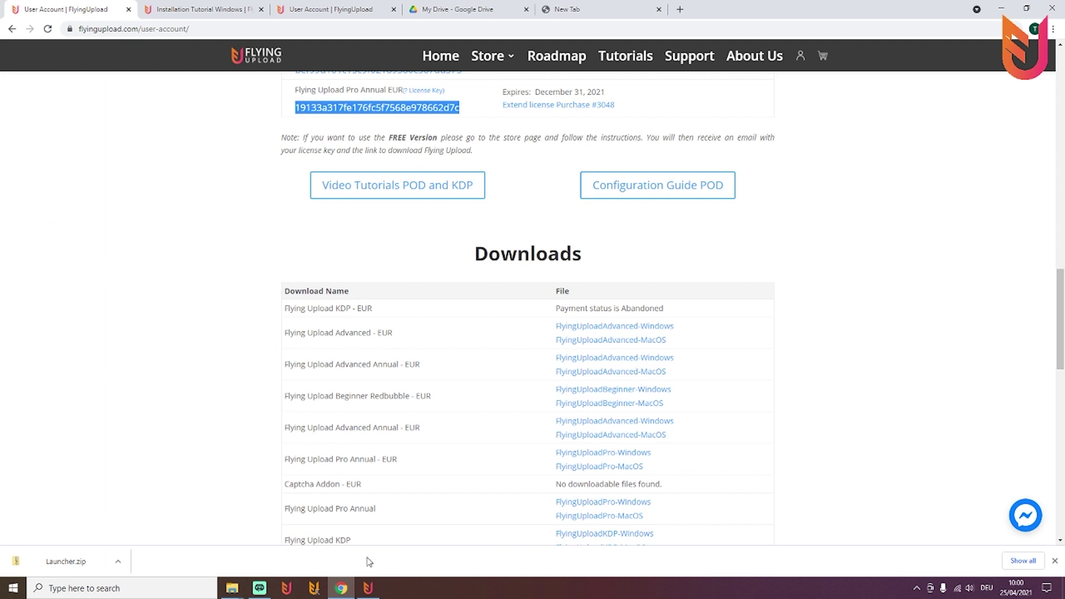
{"action": "left_click", "coordinate": [367, 588]}
{"action": "key", "text": "ctrl+v"}
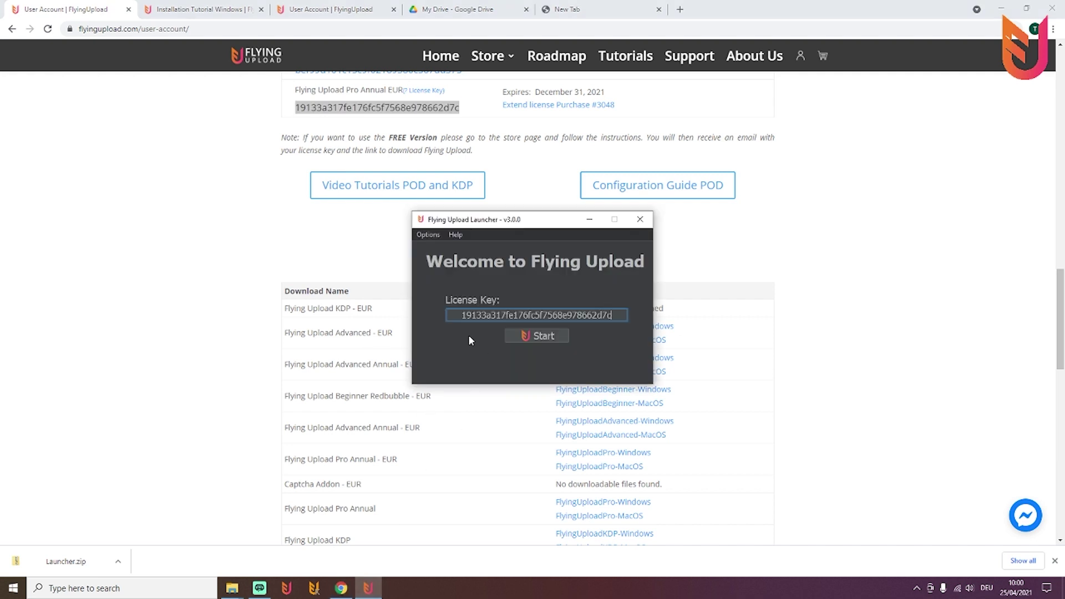
Start Flying Upload from the launcher and open its design editing view.
{"action": "left_click", "coordinate": [551, 337]}
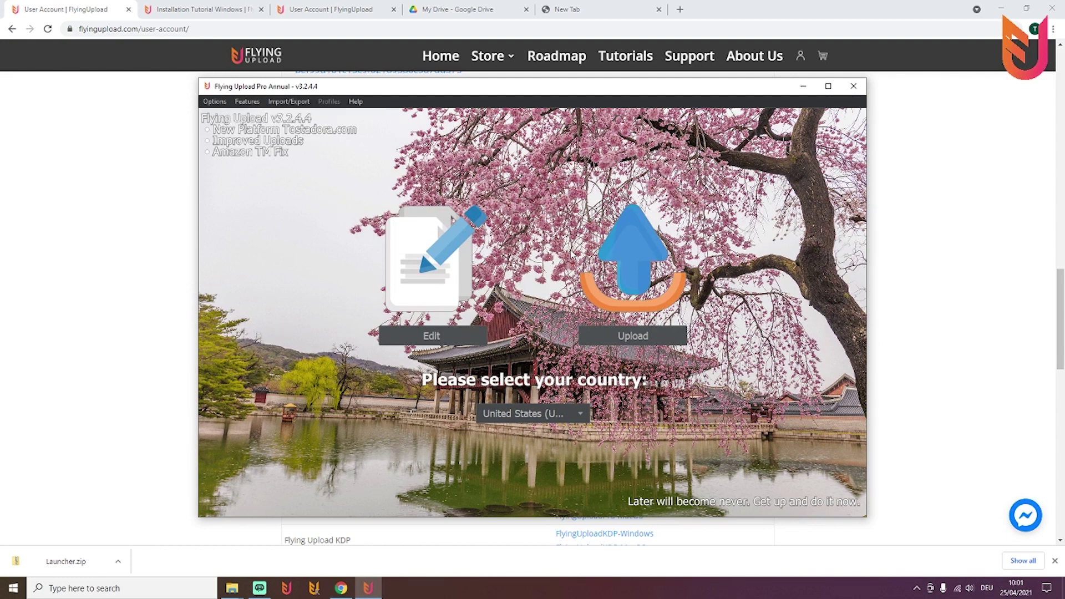
{"action": "left_click", "coordinate": [441, 335]}
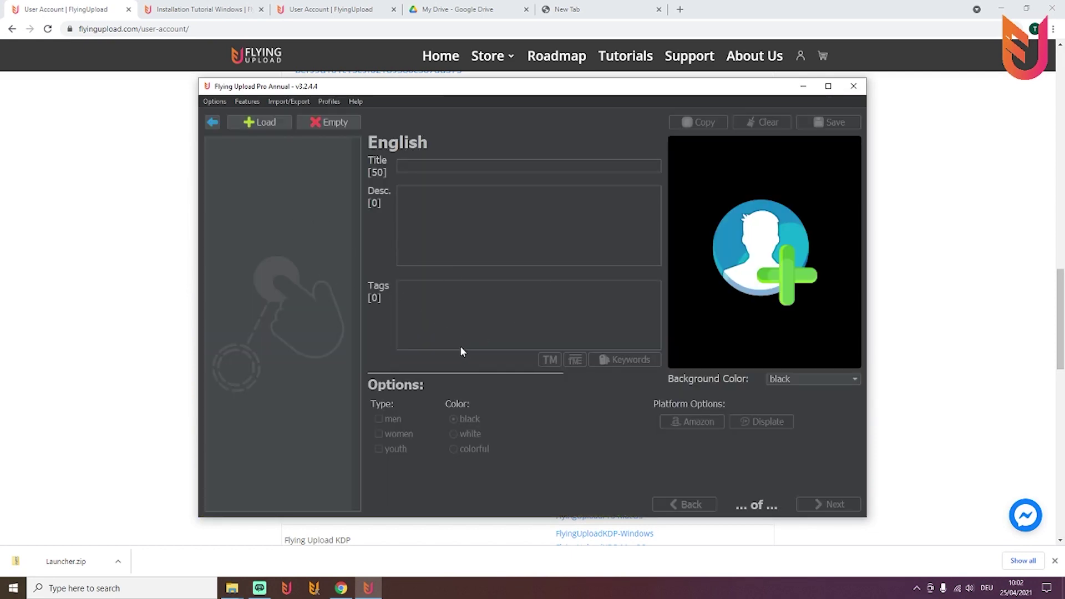
Review the general settings, including appearance, speed, text shortening and error reports, and save them.
{"action": "left_click", "coordinate": [216, 102]}
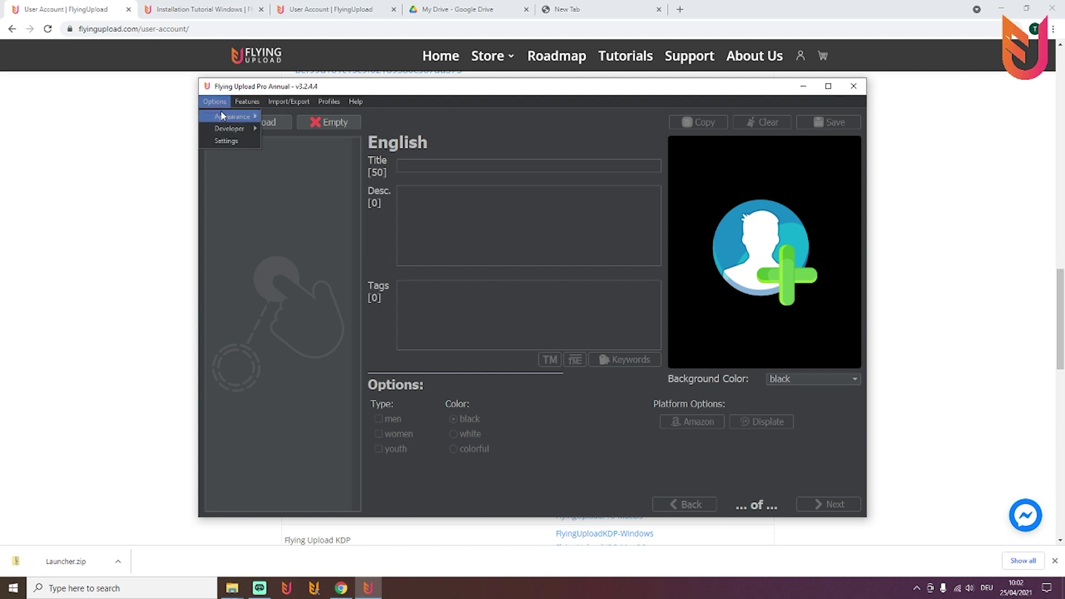
{"action": "left_click", "coordinate": [232, 143]}
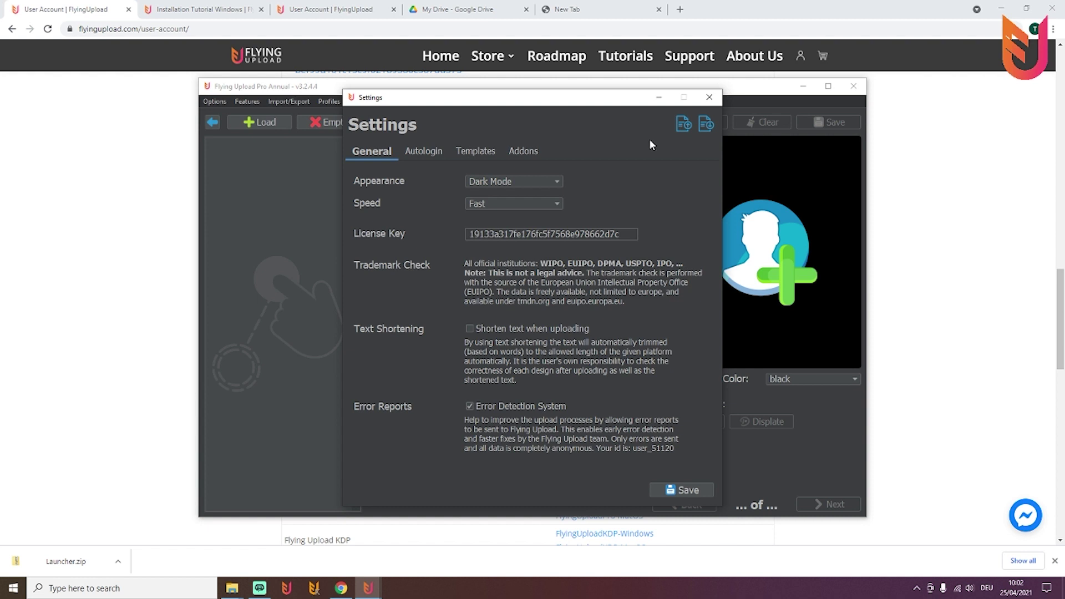
{"action": "left_click", "coordinate": [685, 489]}
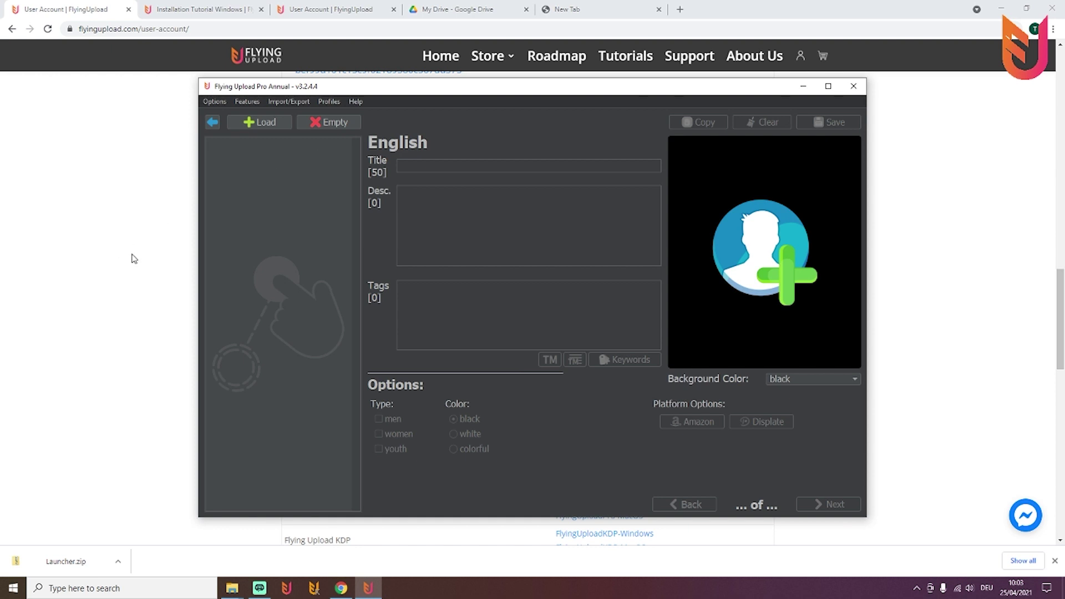
Switch to Google Drive and move the three T-shirt PNG files from the Designs folder to the Virtual Assistant folder.
{"action": "left_click", "coordinate": [460, 9]}
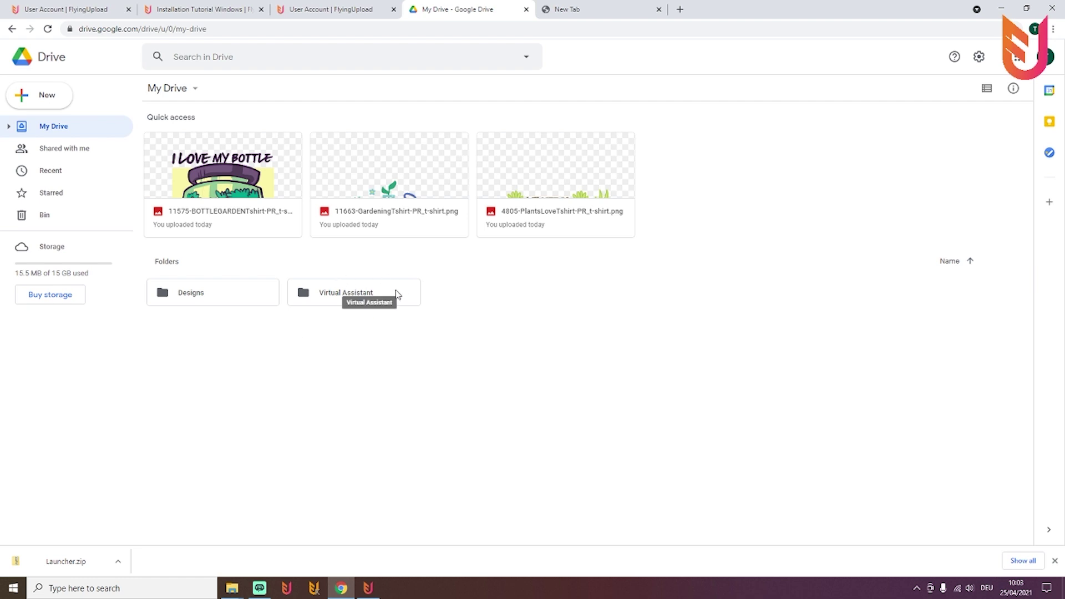
{"action": "double_click", "coordinate": [201, 298]}
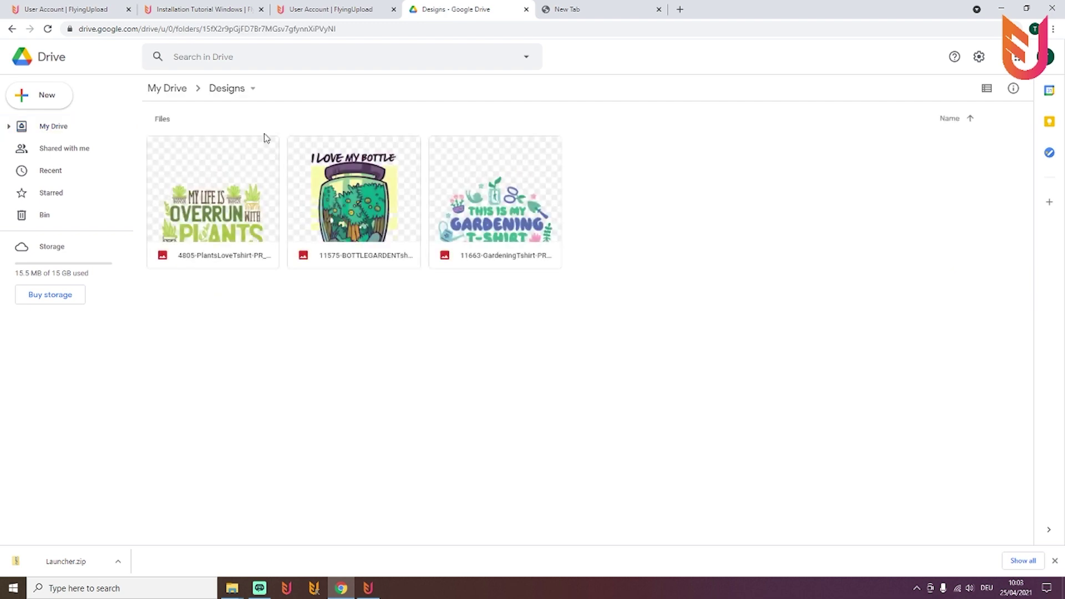
{"action": "left_click", "coordinate": [232, 189]}
{"action": "left_click", "coordinate": [355, 189], "text": "ctrl"}
{"action": "left_click", "coordinate": [470, 190], "text": "ctrl"}
{"action": "right_click", "coordinate": [473, 189]}
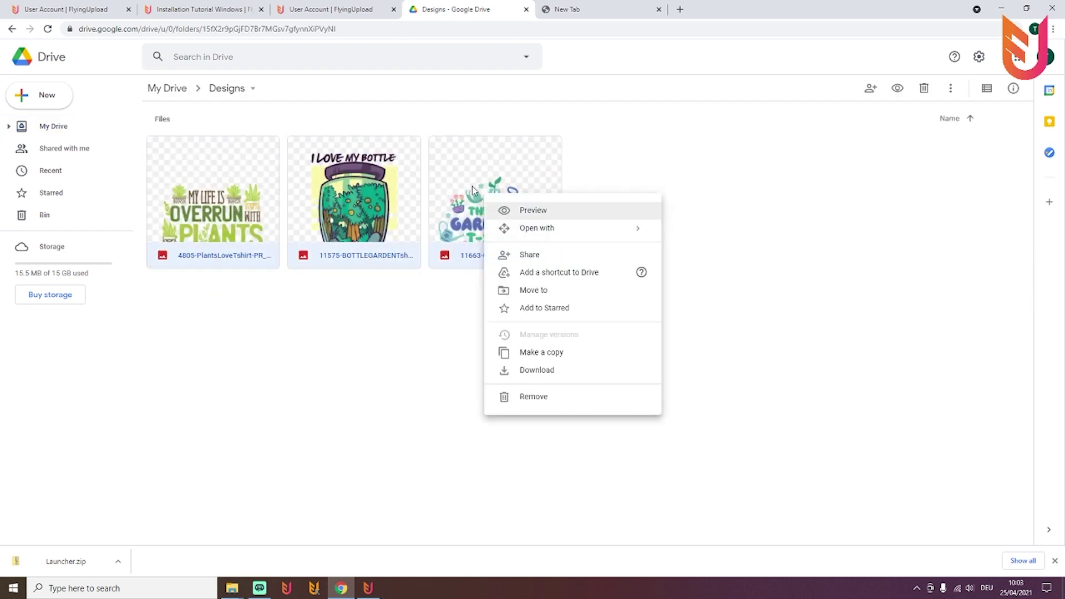
{"action": "left_click", "coordinate": [541, 292]}
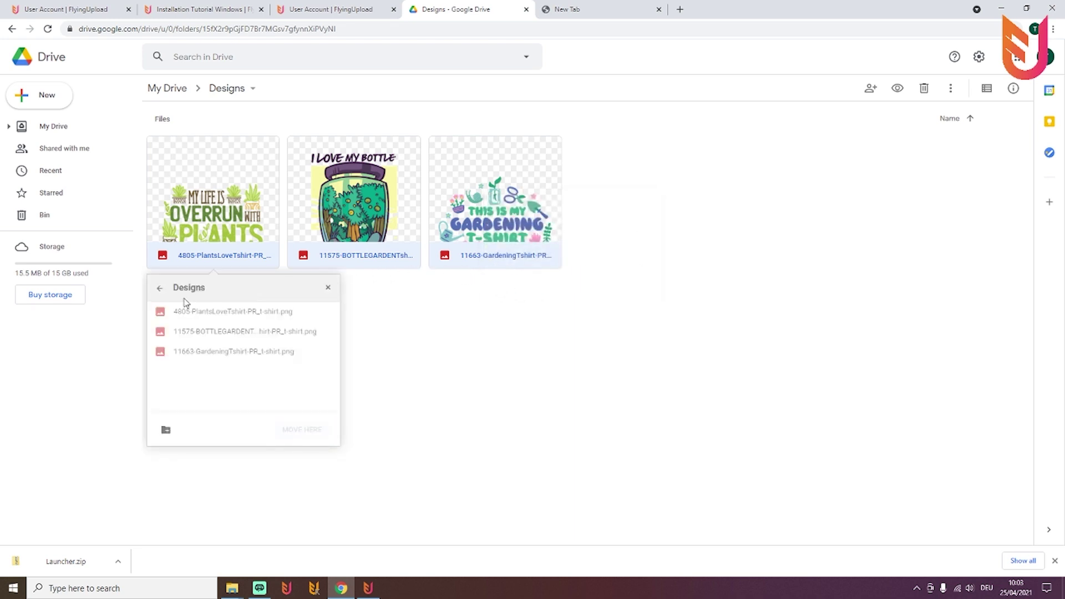
{"action": "left_click", "coordinate": [160, 291]}
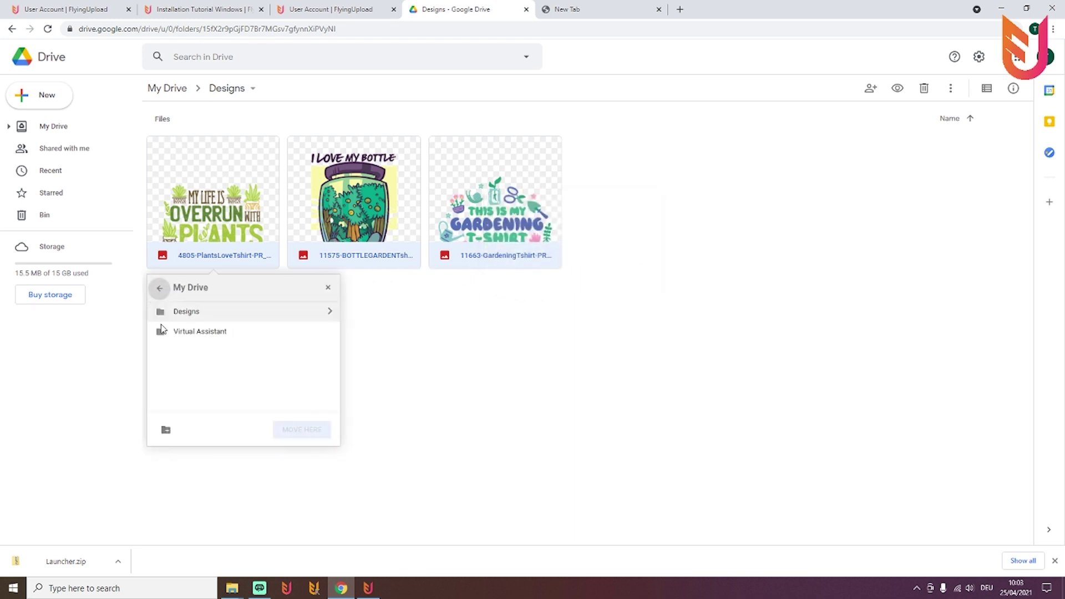
{"action": "left_click", "coordinate": [201, 332]}
{"action": "left_click", "coordinate": [312, 431]}
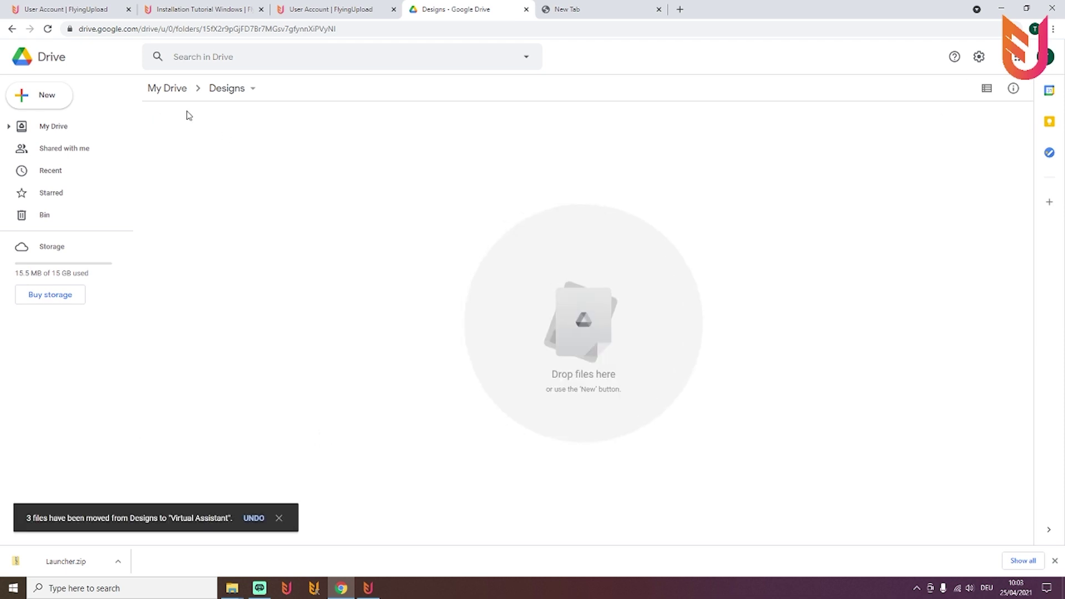
Check the contents of the Virtual Assistant folder and download the whole folder from My Drive.
{"action": "left_click", "coordinate": [169, 89]}
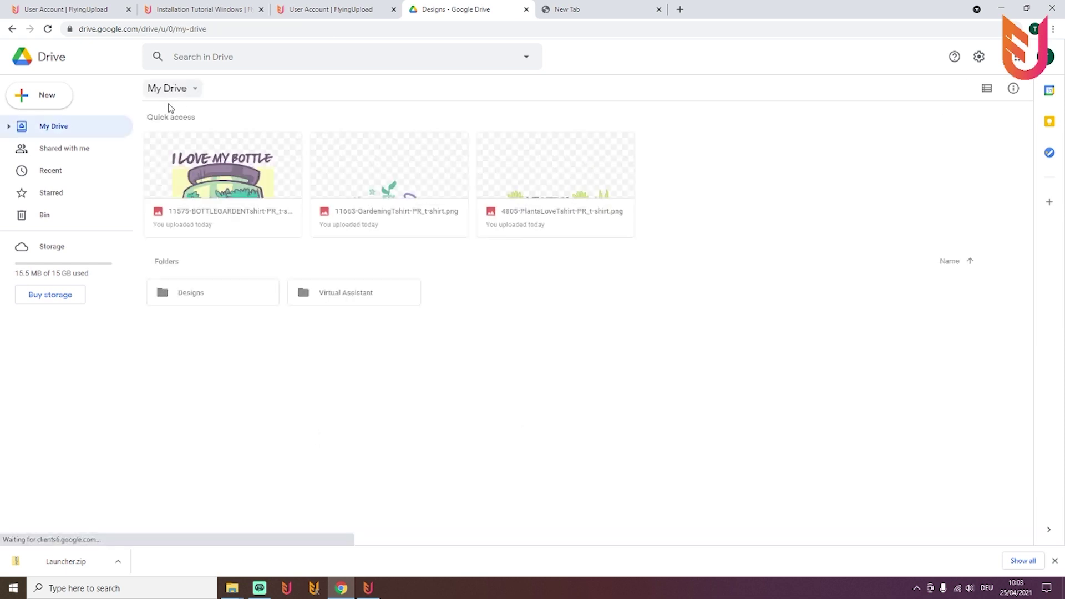
{"action": "double_click", "coordinate": [326, 300]}
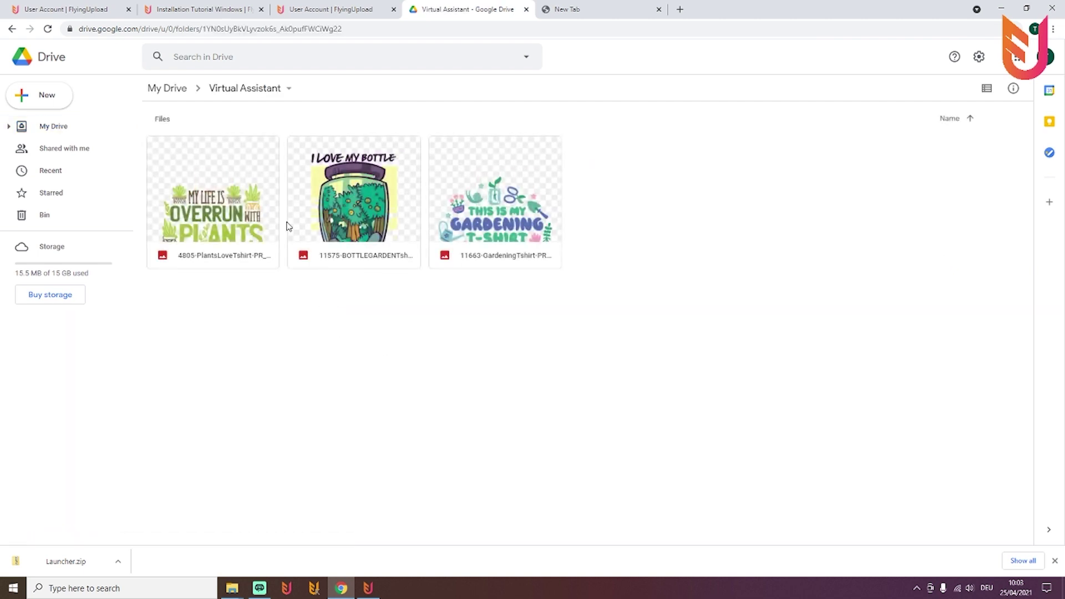
{"action": "left_click", "coordinate": [181, 88]}
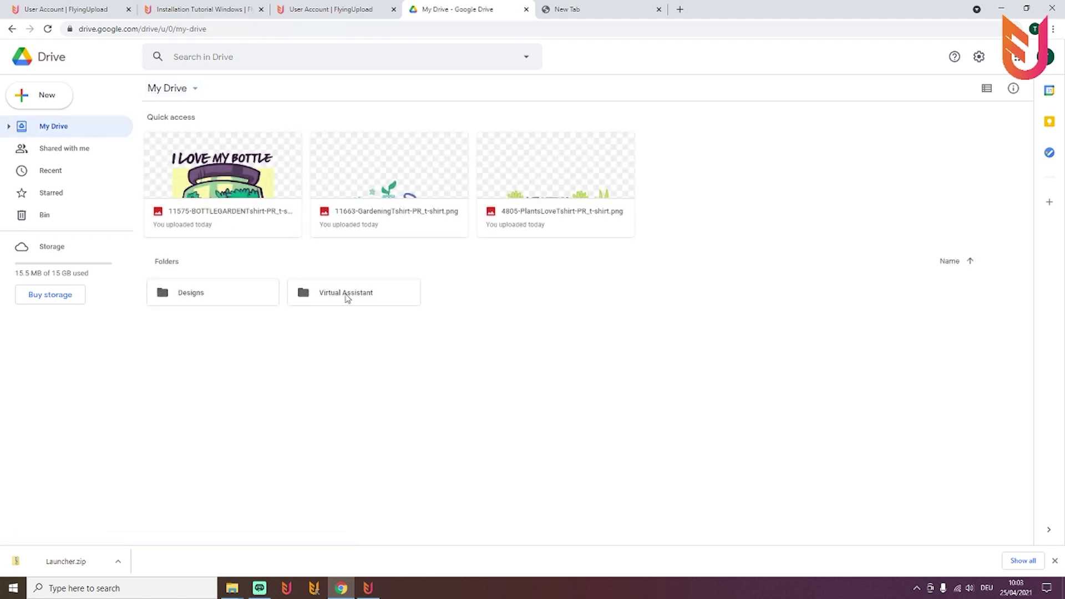
{"action": "right_click", "coordinate": [347, 296]}
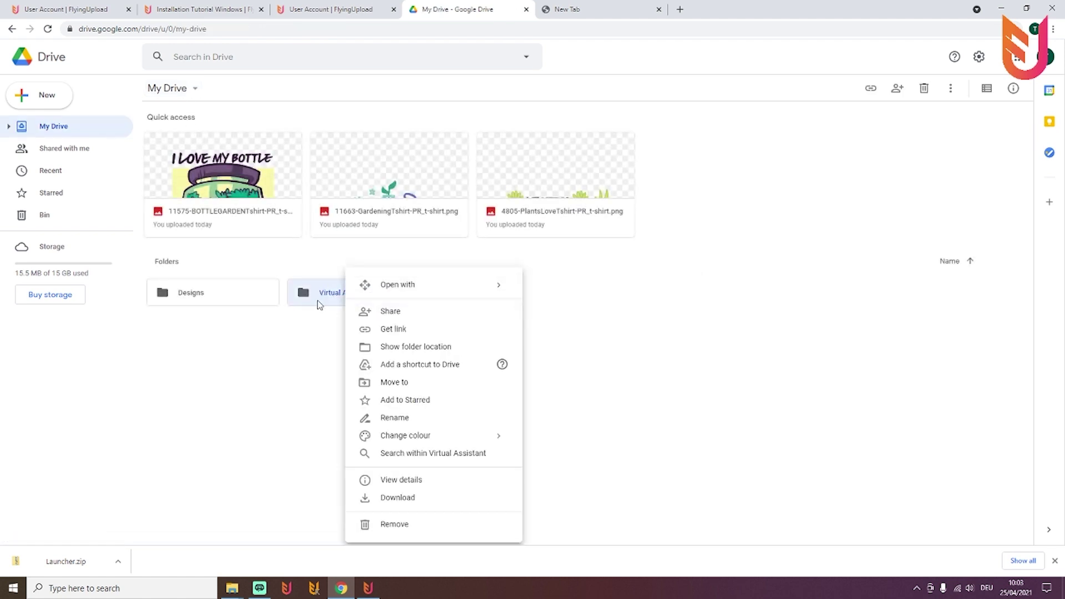
{"action": "left_click", "coordinate": [398, 499]}
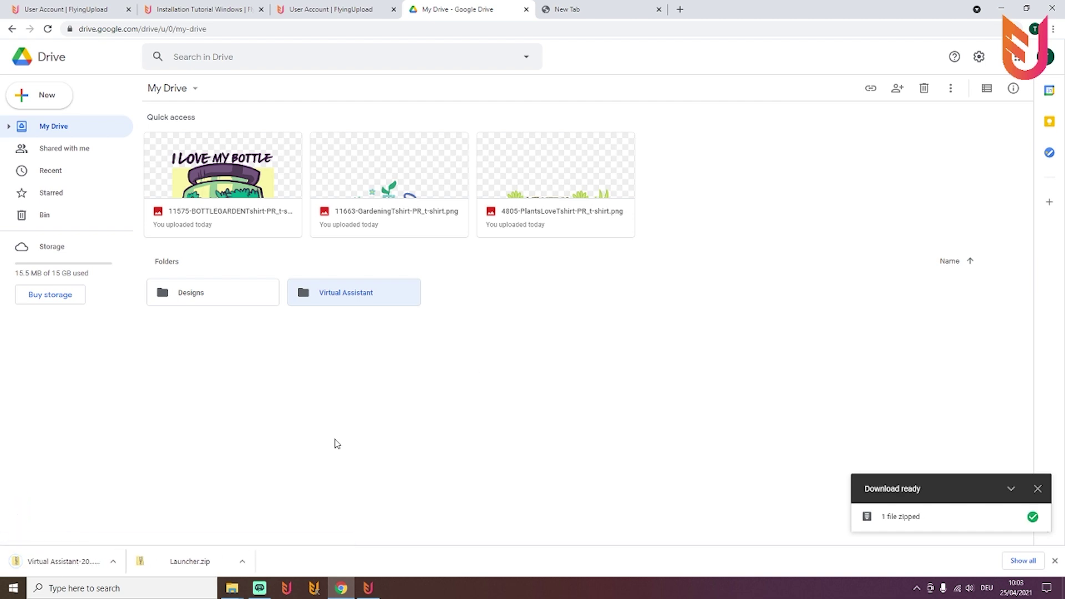
Show the downloaded Virtual Assistant zip in File Explorer and cut it from the Downloads folder.
{"action": "left_click", "coordinate": [117, 562]}
{"action": "left_click", "coordinate": [148, 521]}
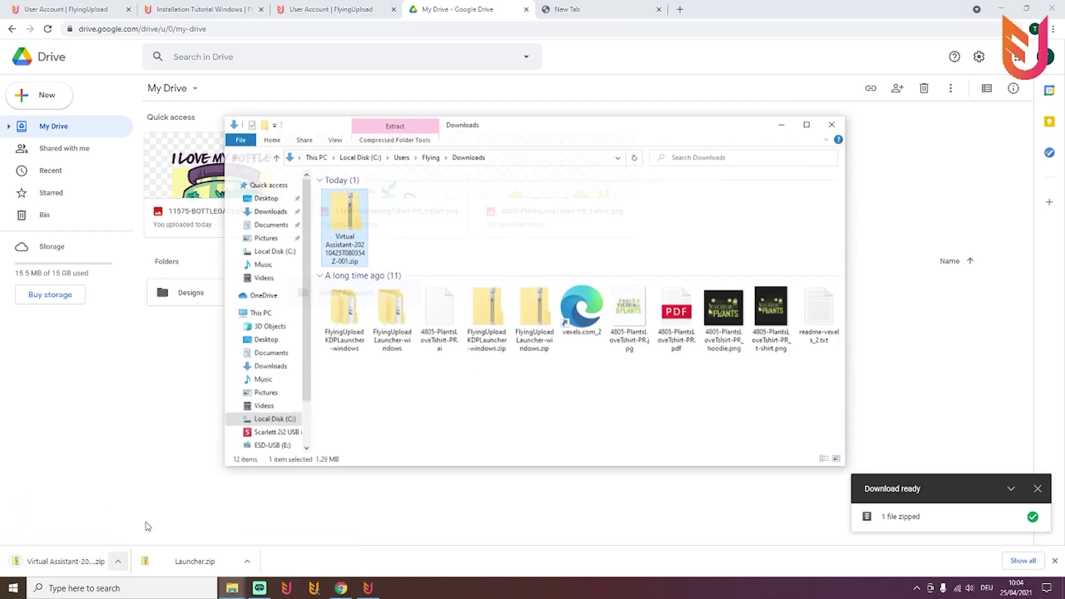
{"action": "right_click", "coordinate": [346, 219]}
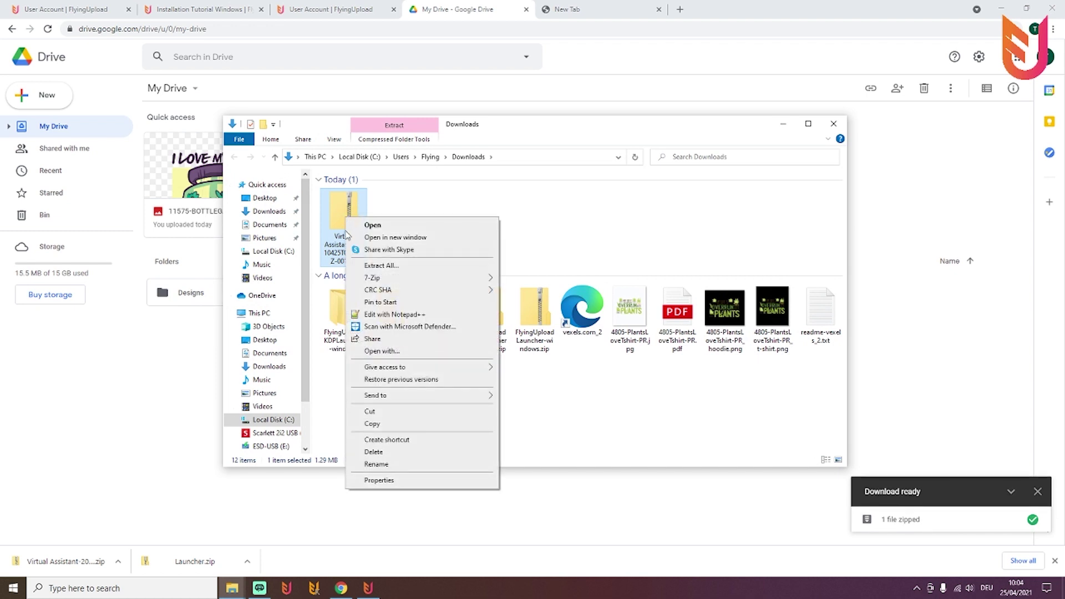
{"action": "left_click", "coordinate": [370, 413]}
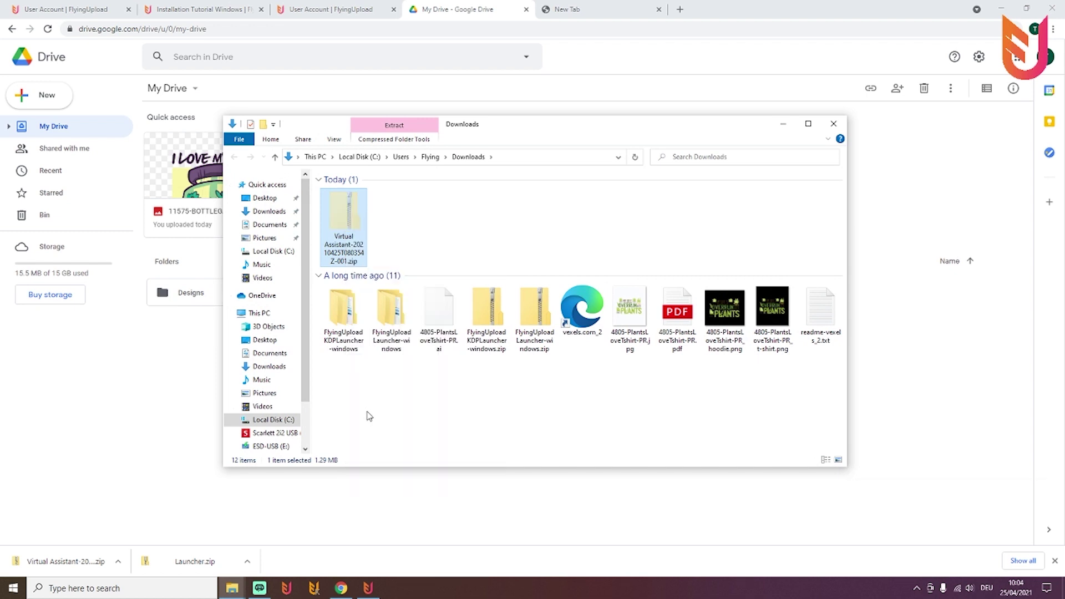
Create a new folder named Designs on Local Disk (C:).
{"action": "left_click", "coordinate": [274, 420]}
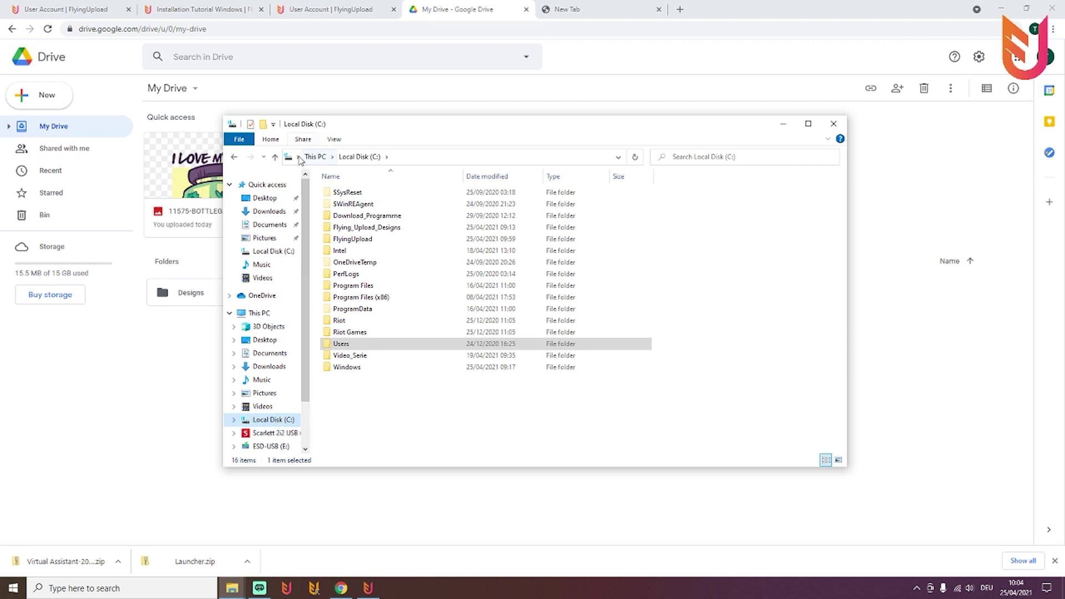
{"action": "left_click", "coordinate": [263, 124]}
{"action": "type", "text": "Designs"}
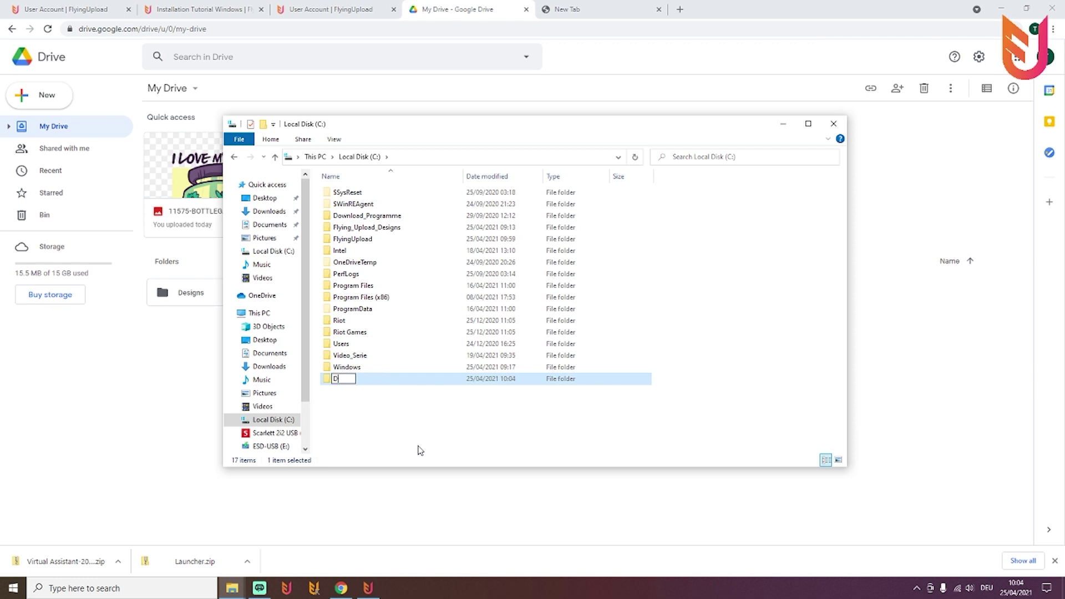
{"action": "left_click", "coordinate": [420, 450]}
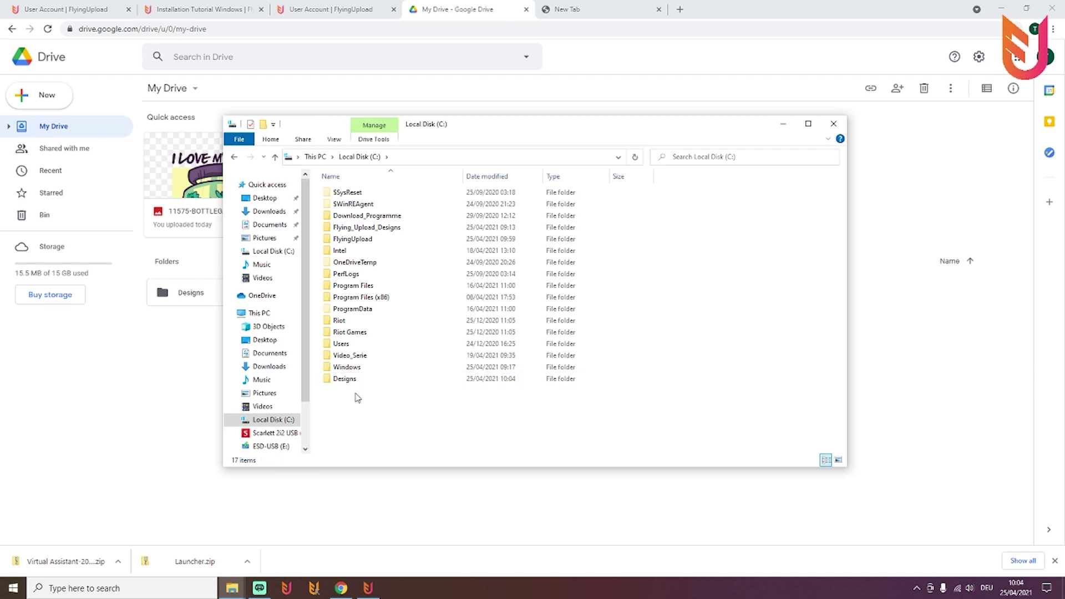
Open the new Designs folder and paste the cut Virtual Assistant zip into it.
{"action": "double_click", "coordinate": [361, 382]}
{"action": "right_click", "coordinate": [361, 240]}
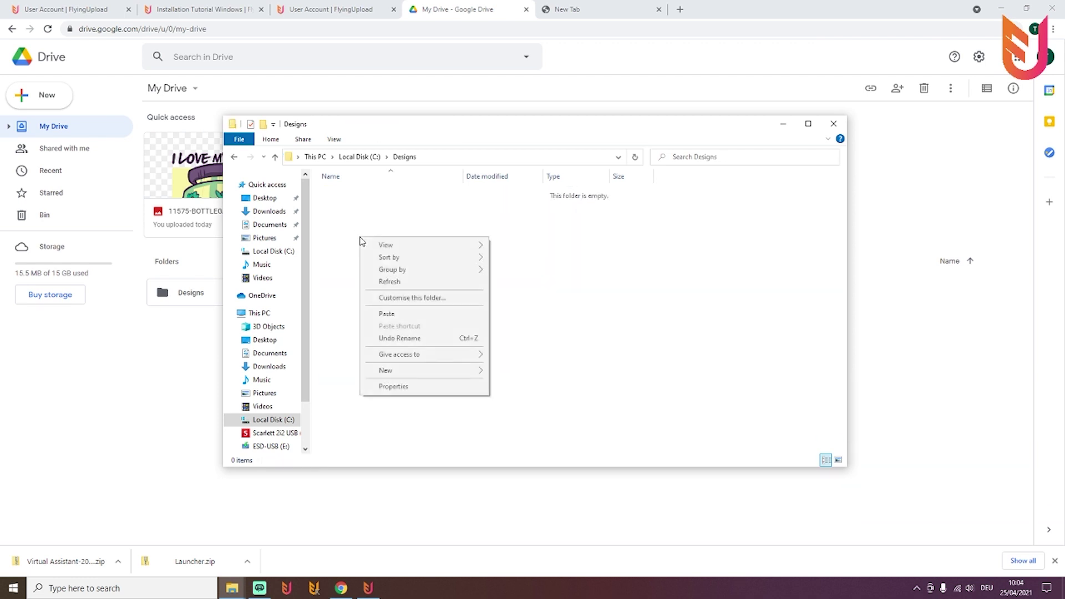
{"action": "left_click", "coordinate": [387, 314]}
Extract all files from the Virtual Assistant zip within C:\Designs and open the extracted Virtual Assistant folder.
{"action": "right_click", "coordinate": [387, 196]}
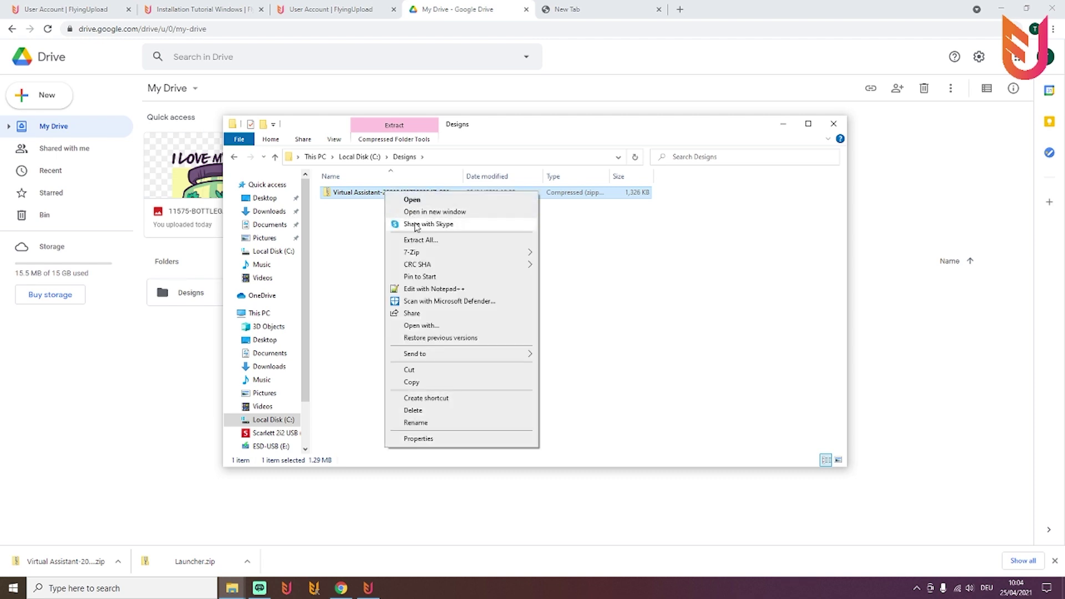
{"action": "left_click", "coordinate": [405, 243]}
{"action": "left_click", "coordinate": [632, 402]}
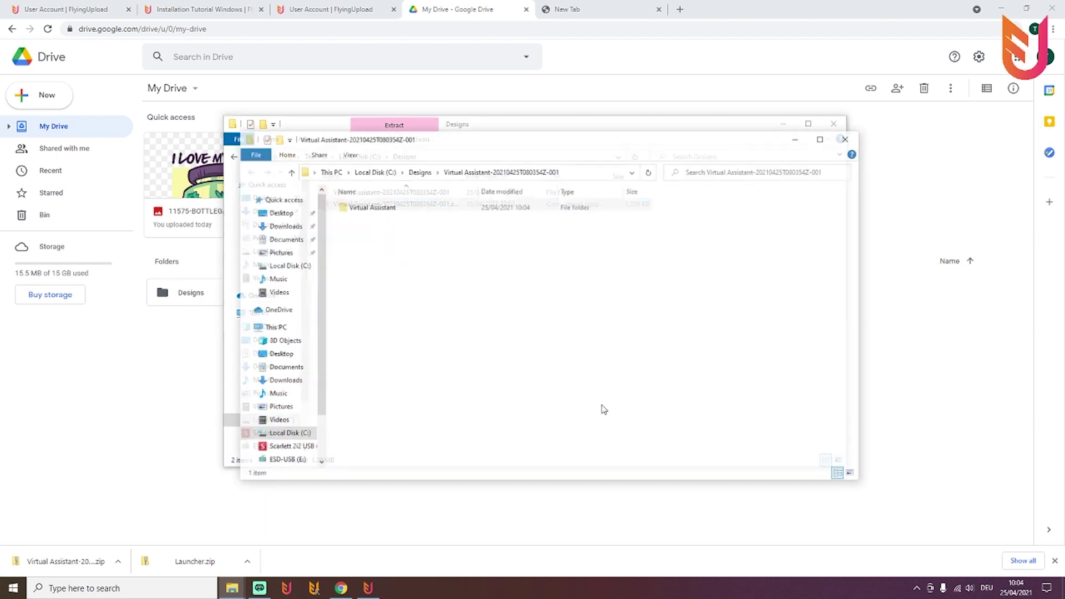
{"action": "double_click", "coordinate": [392, 209]}
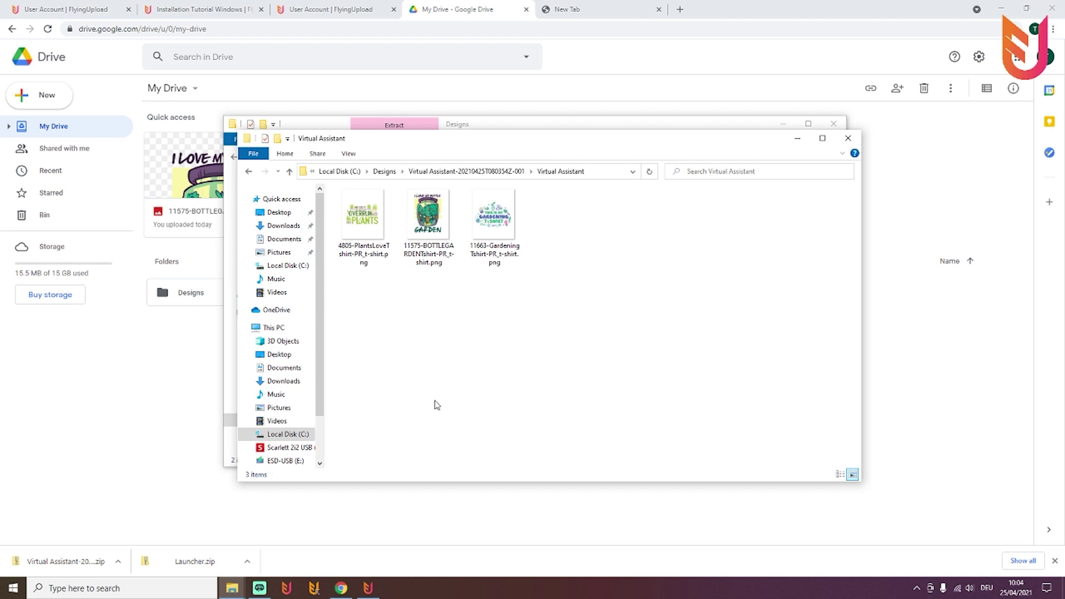
Switch to Flying Upload and load the three T-shirt PNG files from the extracted Virtual Assistant folder into its design list.
{"action": "left_click", "coordinate": [368, 588]}
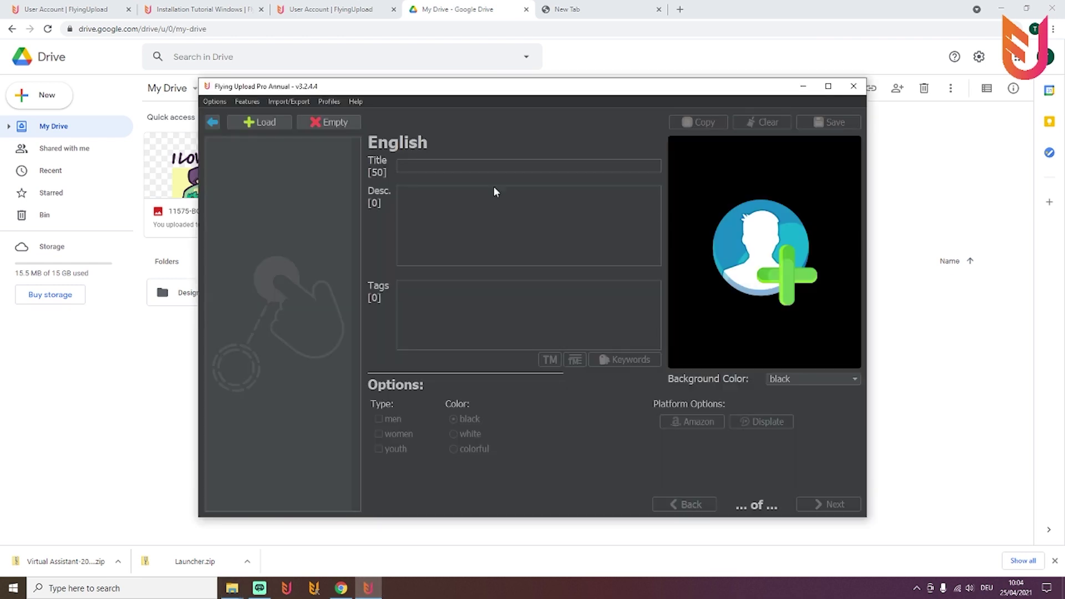
{"action": "left_click_drag", "start_coordinate": [473, 94], "coordinate": [634, 111]}
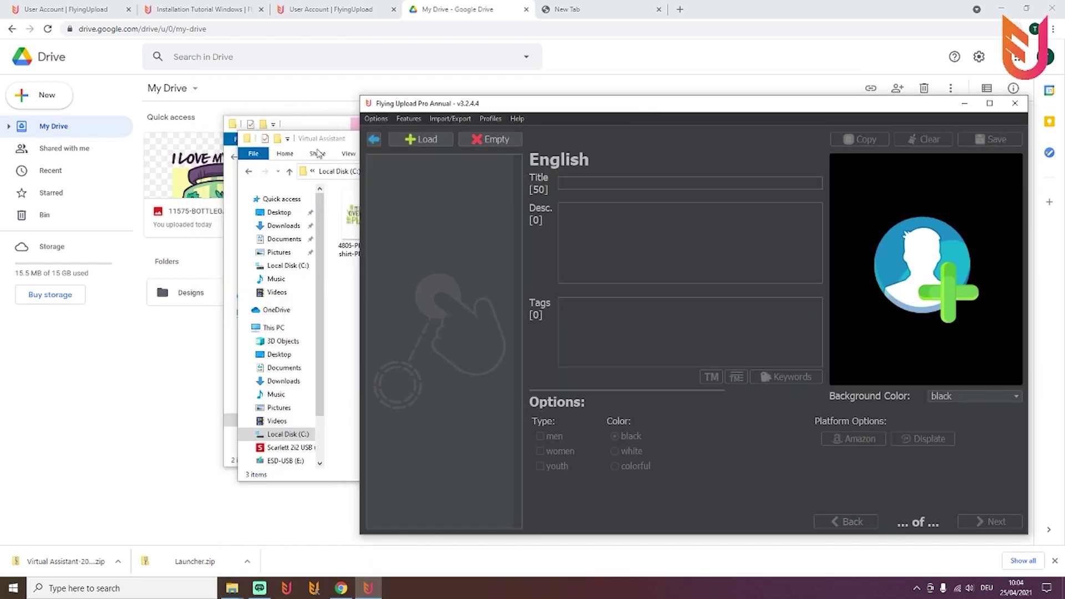
{"action": "left_click_drag", "start_coordinate": [358, 147], "coordinate": [340, 249]}
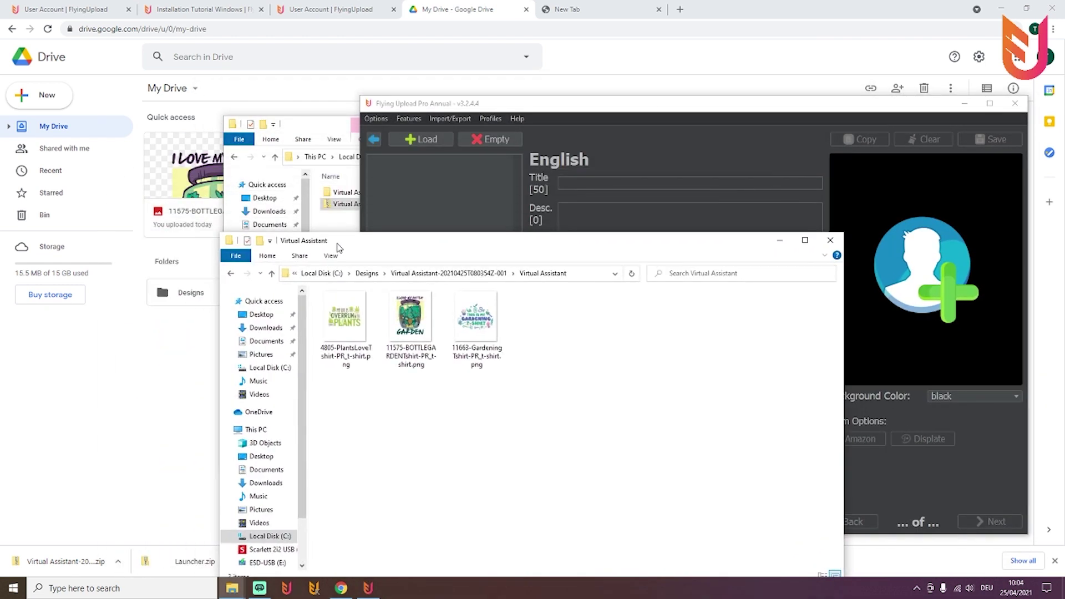
{"action": "left_click_drag", "start_coordinate": [580, 345], "coordinate": [315, 194]}
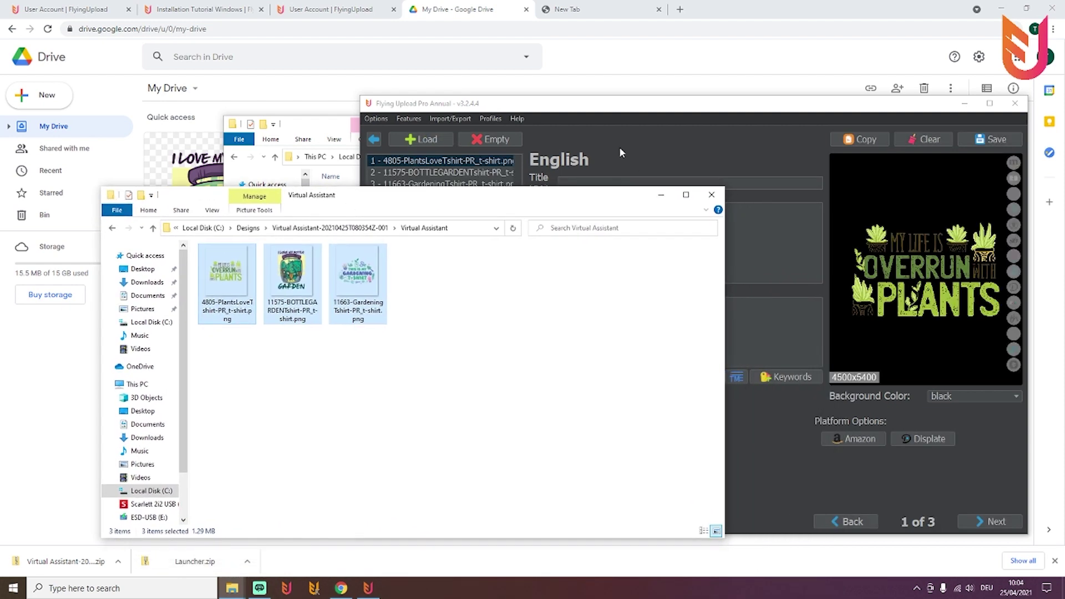
{"action": "left_click", "coordinate": [548, 166]}
{"action": "left_click_drag", "start_coordinate": [552, 110], "coordinate": [393, 82]}
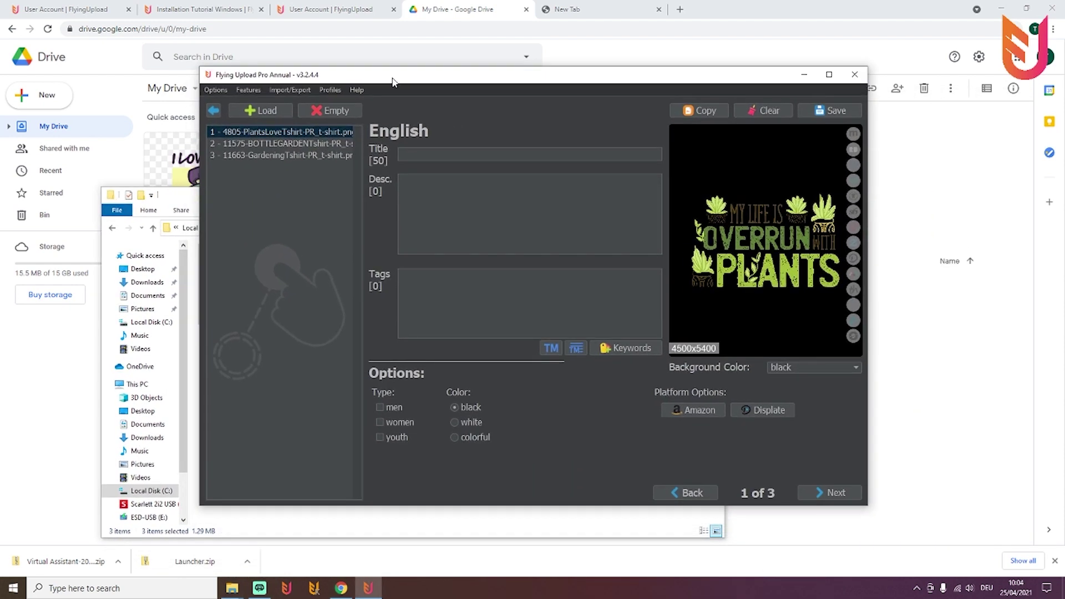
Title the 4805-PlantsLoveTshirt design "Garden Plants" and give it the description "For all who love to be in the garden.".
{"action": "left_click", "coordinate": [470, 158]}
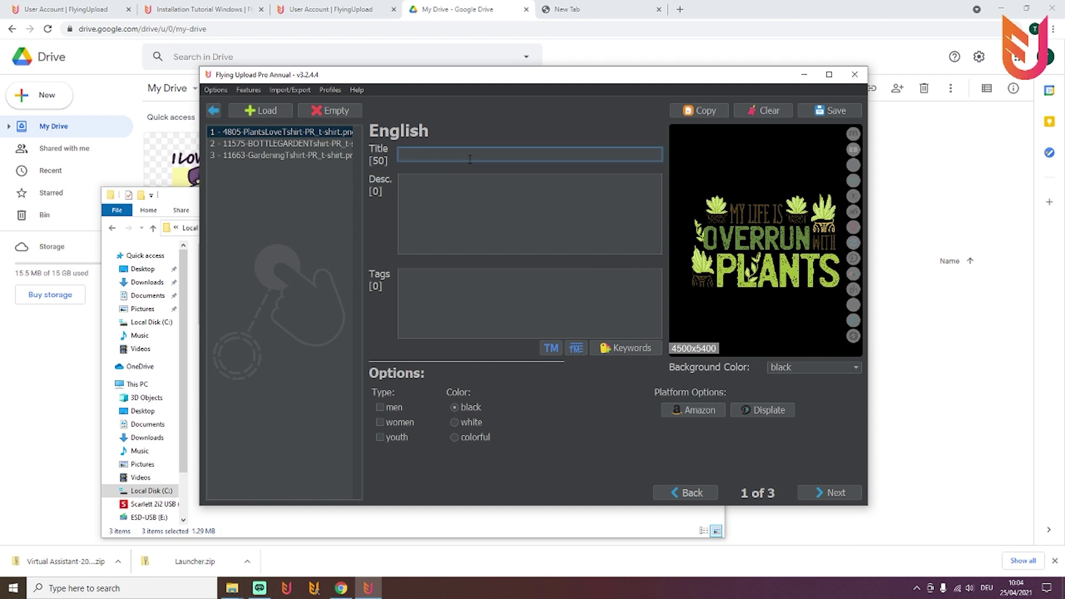
{"action": "type", "text": "Garden Platn"}
{"action": "type", "text": "s"}
{"action": "key", "text": "BackSpace"}
{"action": "key", "text": "BackSpace"}
{"action": "key", "text": "BackSpace"}
{"action": "type", "text": "nts"}
{"action": "key", "text": "Tab"}
{"action": "type", "text": "For all who love"}
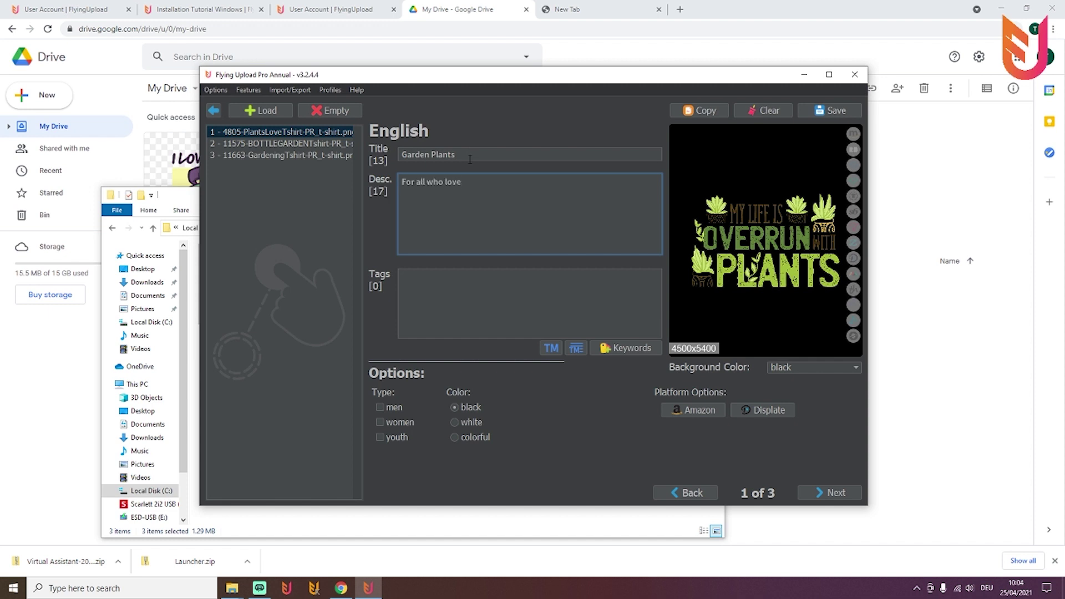
{"action": "type", "text": " to be in the garden."}
Enter the tags "garden, gardener," for the plants design and open the Keyword Finder.
{"action": "key", "text": "Tab"}
{"action": "type", "text": "garden"}
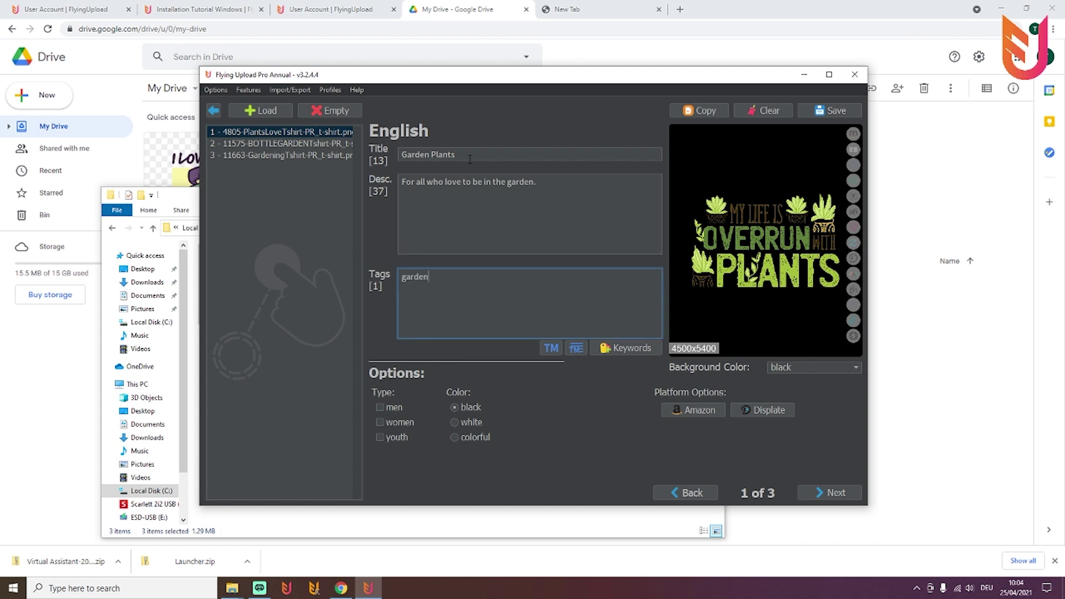
{"action": "type", "text": ", gardener,"}
{"action": "left_click", "coordinate": [624, 349]}
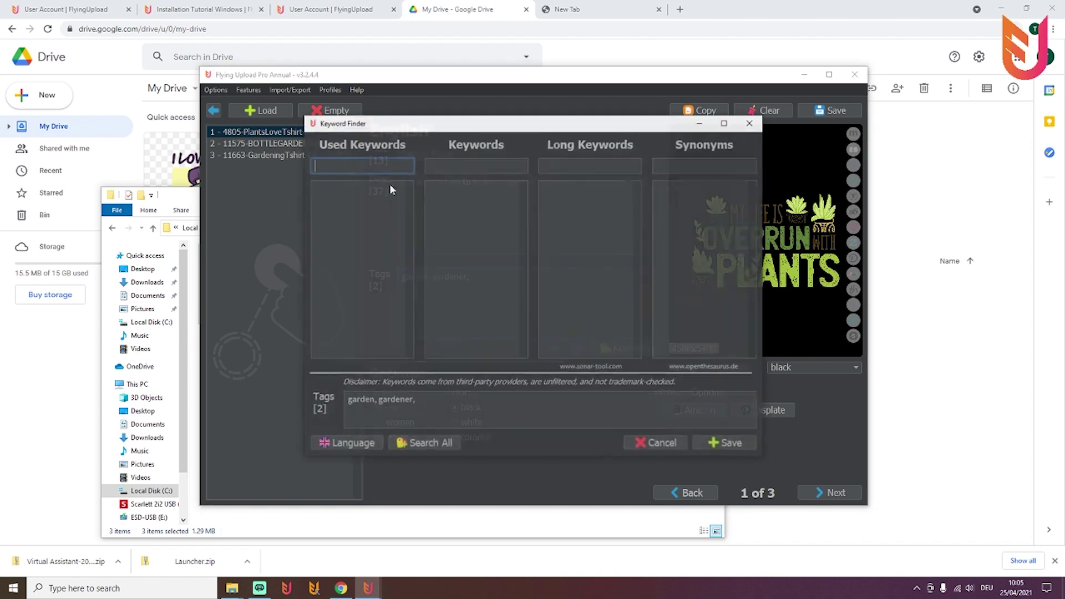
Look up "garden" in the Keyword Finder and add the keywords nature, spring and plant to the tags.
{"action": "type", "text": "garden"}
{"action": "key", "text": "Return"}
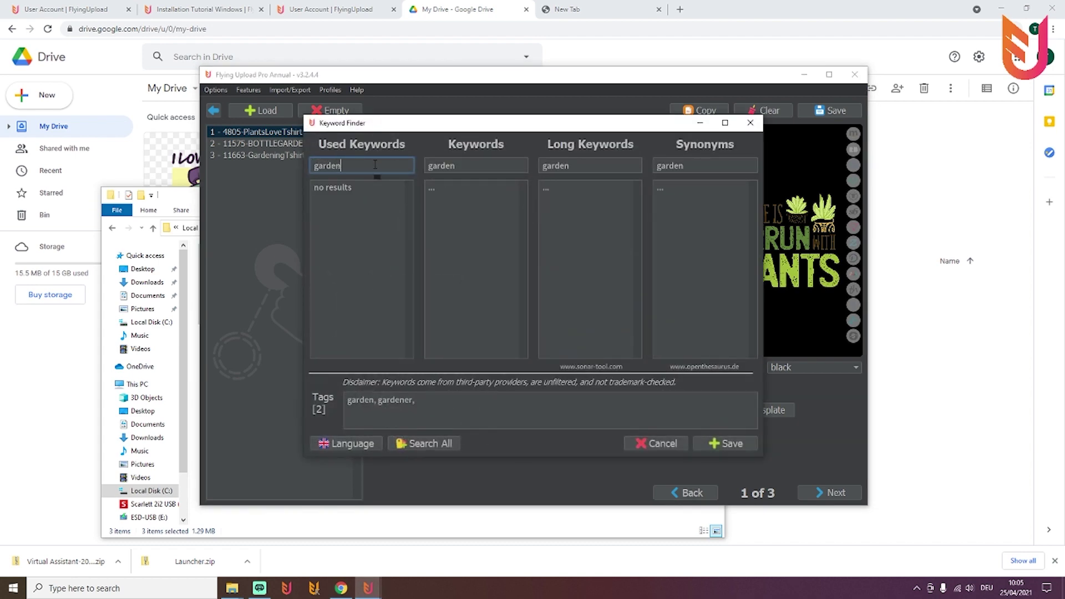
{"action": "left_click", "coordinate": [444, 187]}
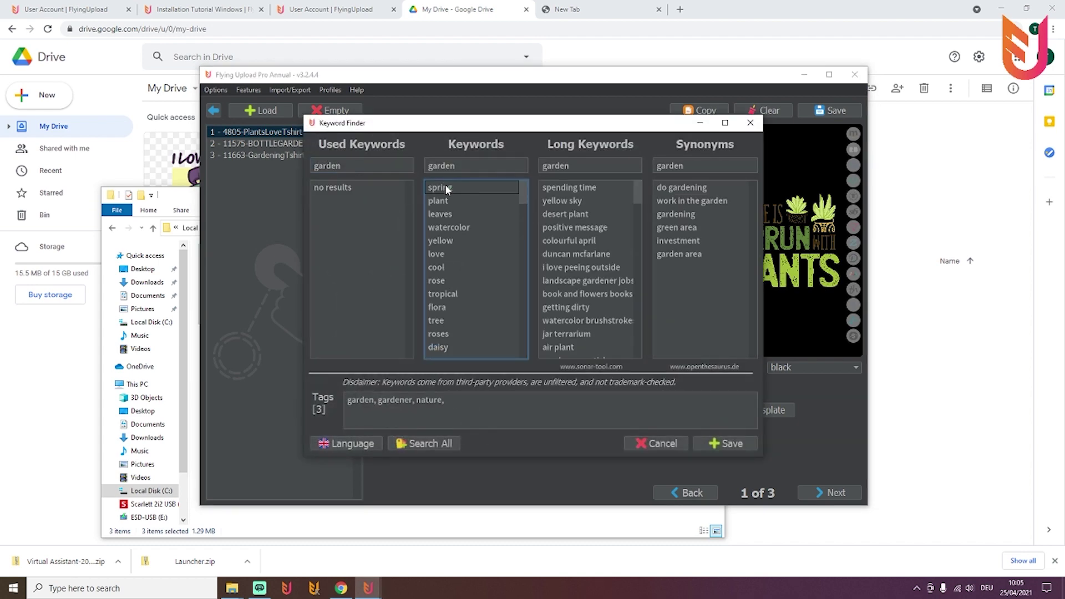
{"action": "left_click", "coordinate": [444, 187]}
{"action": "left_click", "coordinate": [444, 188]}
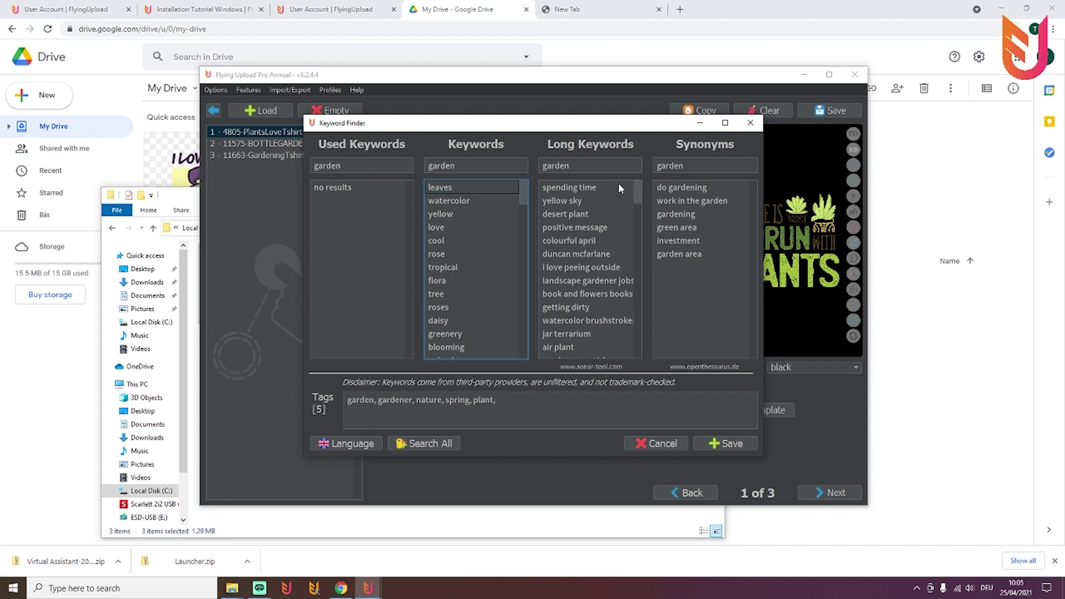
Add the synonyms do gardening, work in the garden, gardening, green area and garden area to the tags and save them.
{"action": "left_click", "coordinate": [673, 188]}
{"action": "left_click", "coordinate": [680, 189]}
{"action": "left_click", "coordinate": [680, 188]}
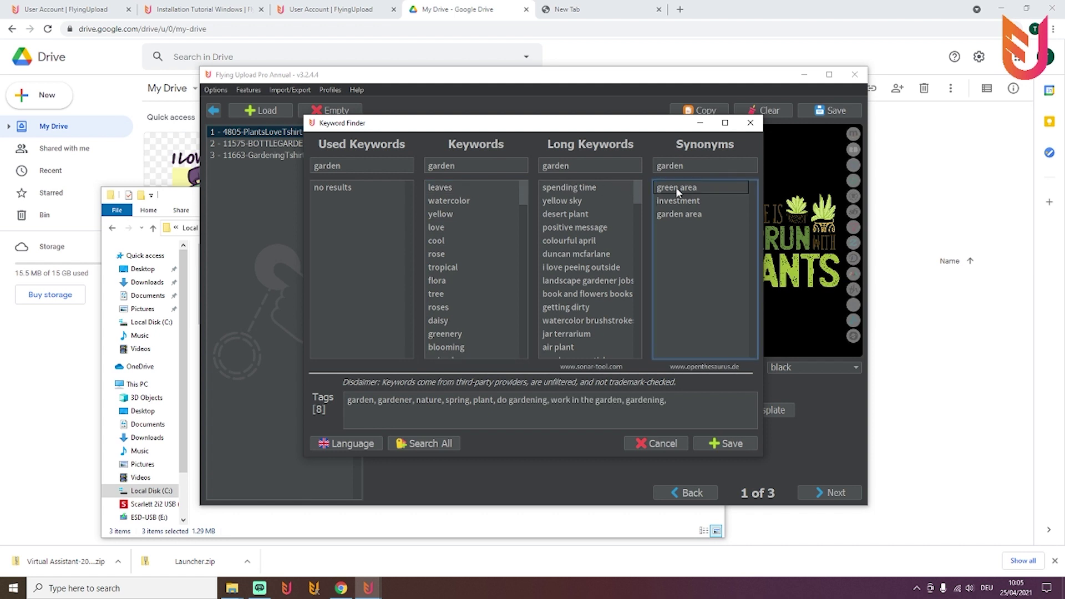
{"action": "left_click", "coordinate": [680, 188]}
{"action": "left_click", "coordinate": [693, 201]}
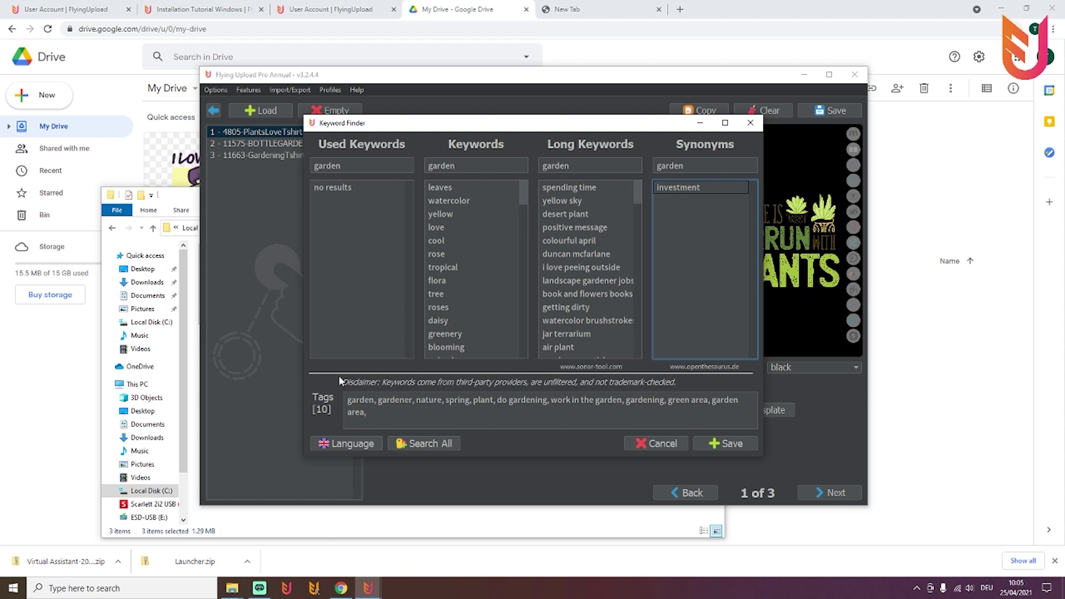
{"action": "left_click", "coordinate": [712, 441]}
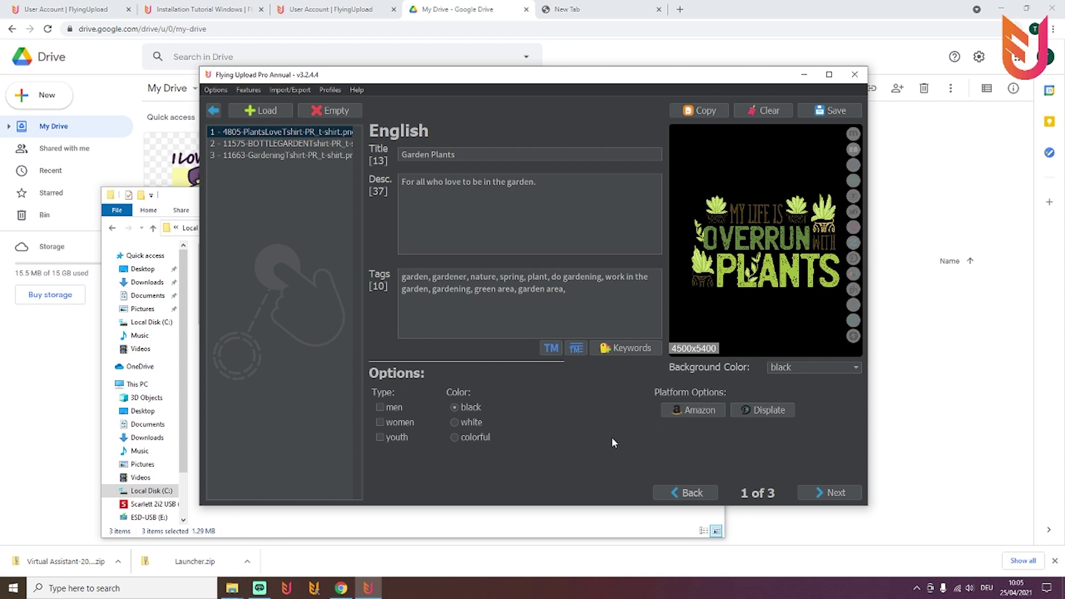
Enable the men, women and youth types for the plants design, compare the white and black color options and keep black.
{"action": "left_click", "coordinate": [400, 424]}
{"action": "left_click", "coordinate": [393, 438]}
{"action": "left_click", "coordinate": [466, 422]}
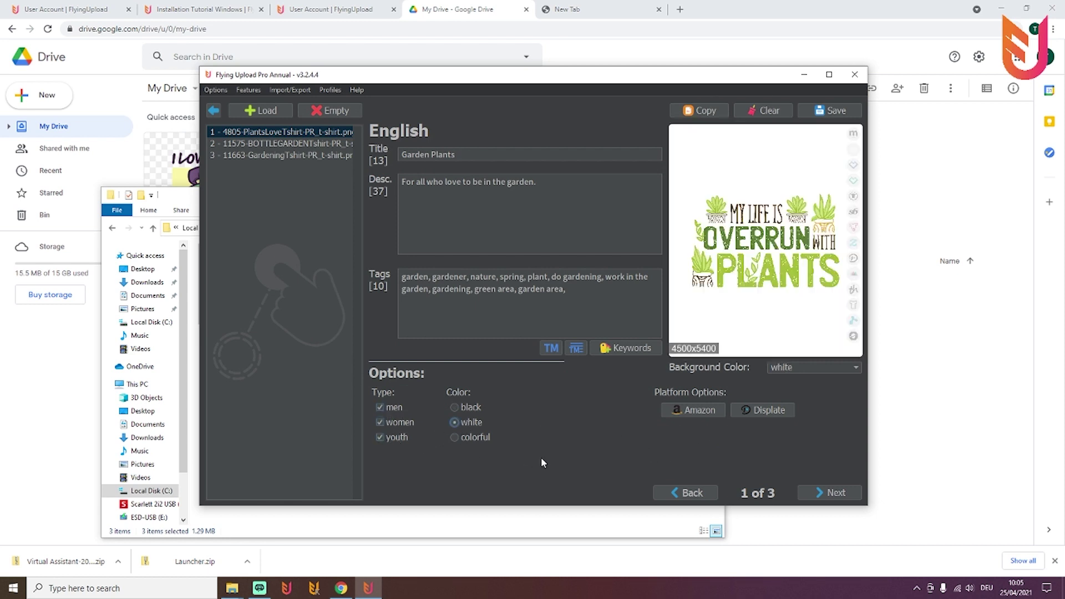
{"action": "left_click", "coordinate": [472, 408]}
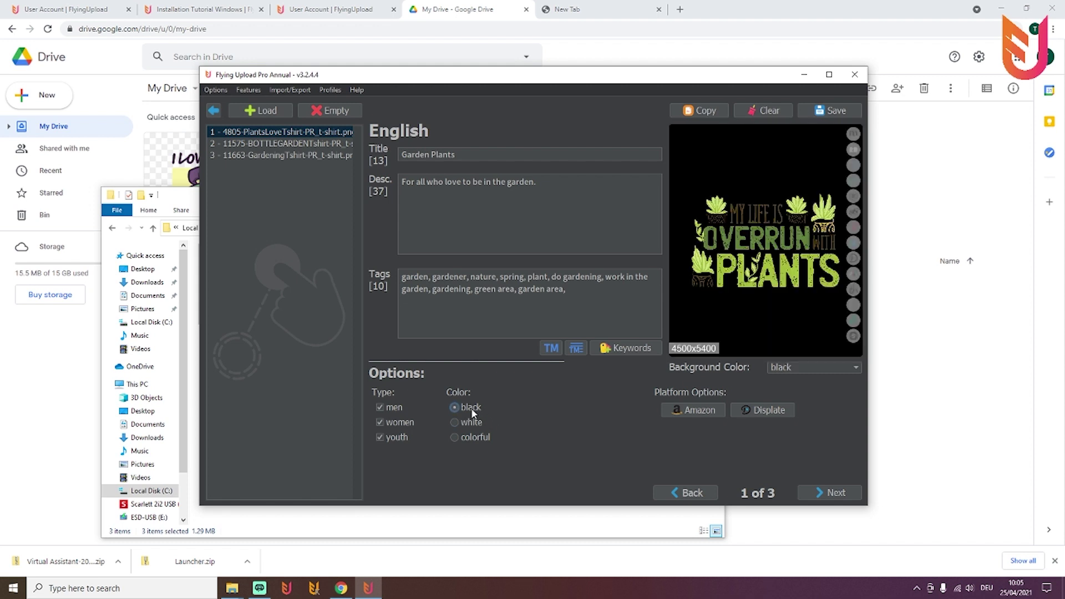
{"action": "left_click", "coordinate": [471, 423]}
{"action": "left_click", "coordinate": [472, 408]}
{"action": "left_click", "coordinate": [471, 423]}
{"action": "left_click", "coordinate": [472, 408]}
Run the trademark check on the plants design's listing texts and limit the trademark list to US entries.
{"action": "left_click", "coordinate": [549, 349]}
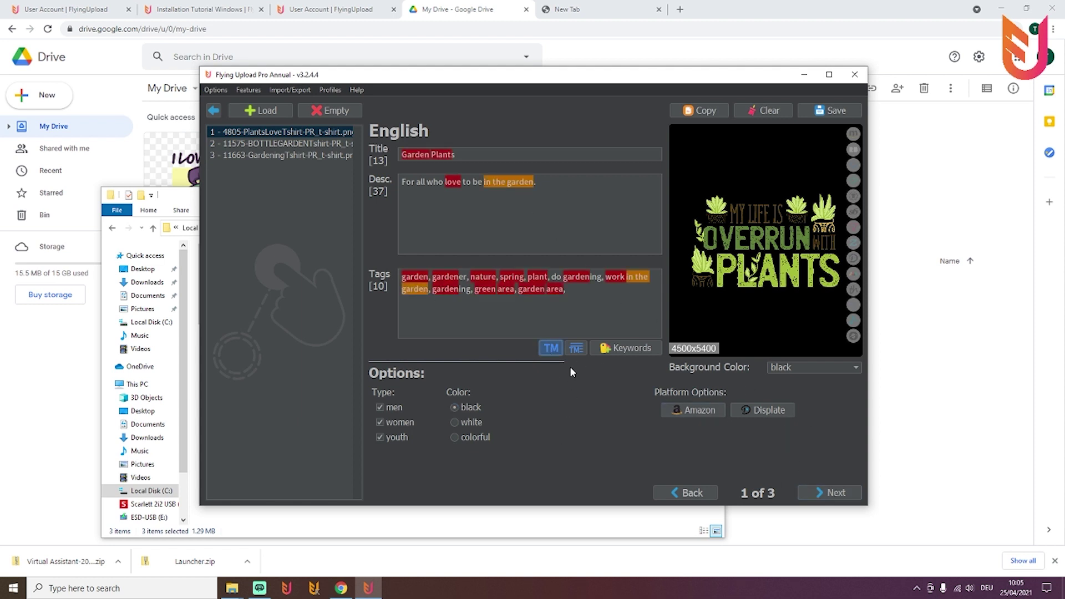
{"action": "left_click", "coordinate": [577, 348]}
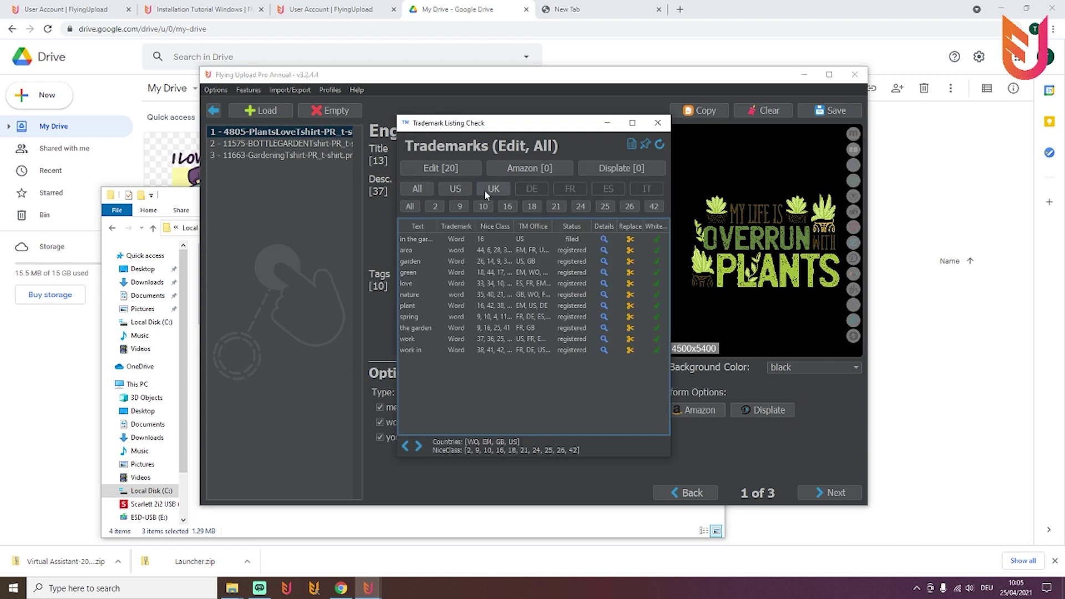
{"action": "left_click", "coordinate": [456, 189]}
{"action": "left_click_drag", "start_coordinate": [451, 122], "coordinate": [674, 120]}
Highlight the "in the garden", "garden" and "green" trademark entries in the listing texts and close the trademark list.
{"action": "left_click", "coordinate": [675, 239]}
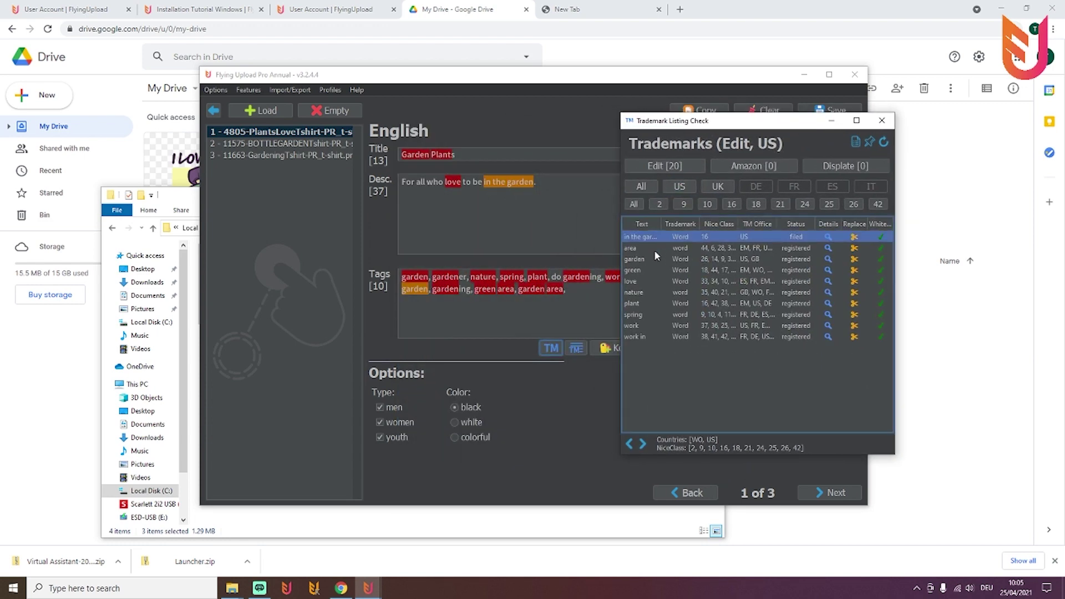
{"action": "left_click", "coordinate": [641, 260]}
{"action": "left_click", "coordinate": [643, 269]}
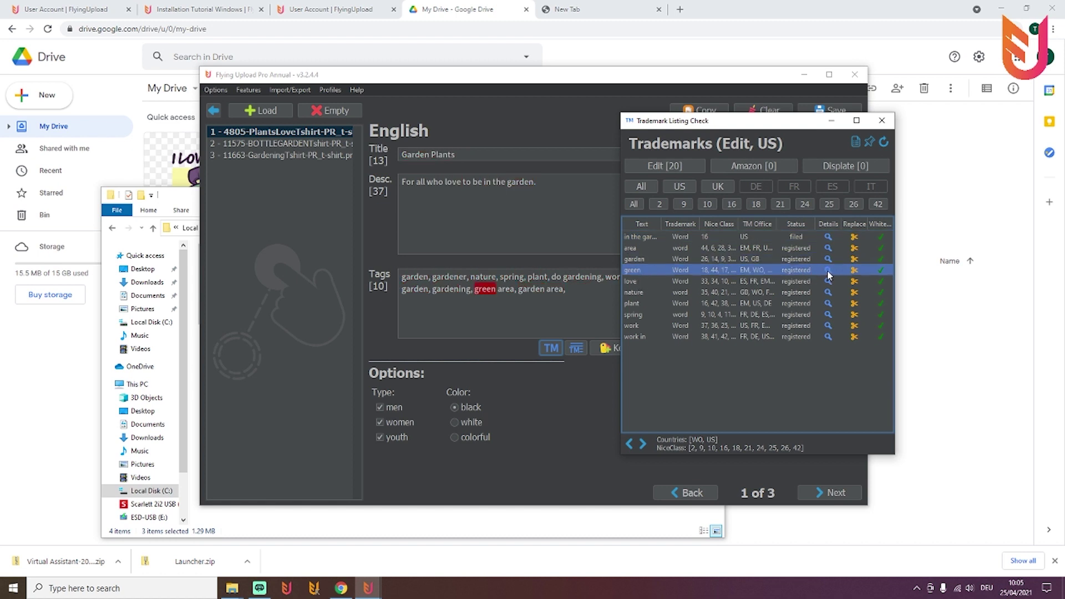
{"action": "left_click", "coordinate": [882, 121]}
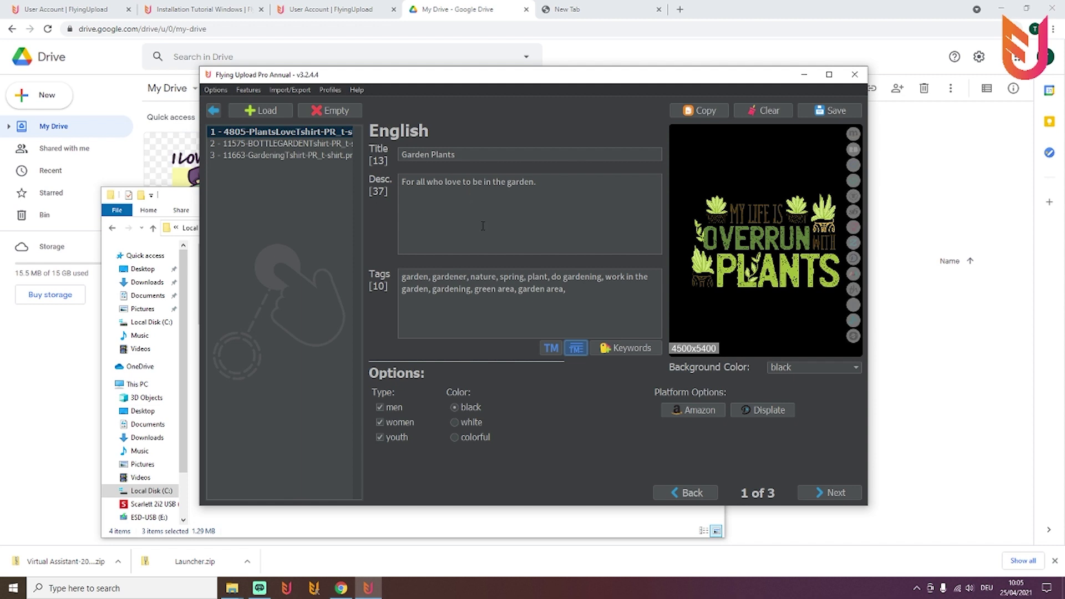
Switch to the 11575-BOTTLEGARDEN design and open its Merch By Amazon options in an enlarged window.
{"action": "left_click", "coordinate": [836, 494]}
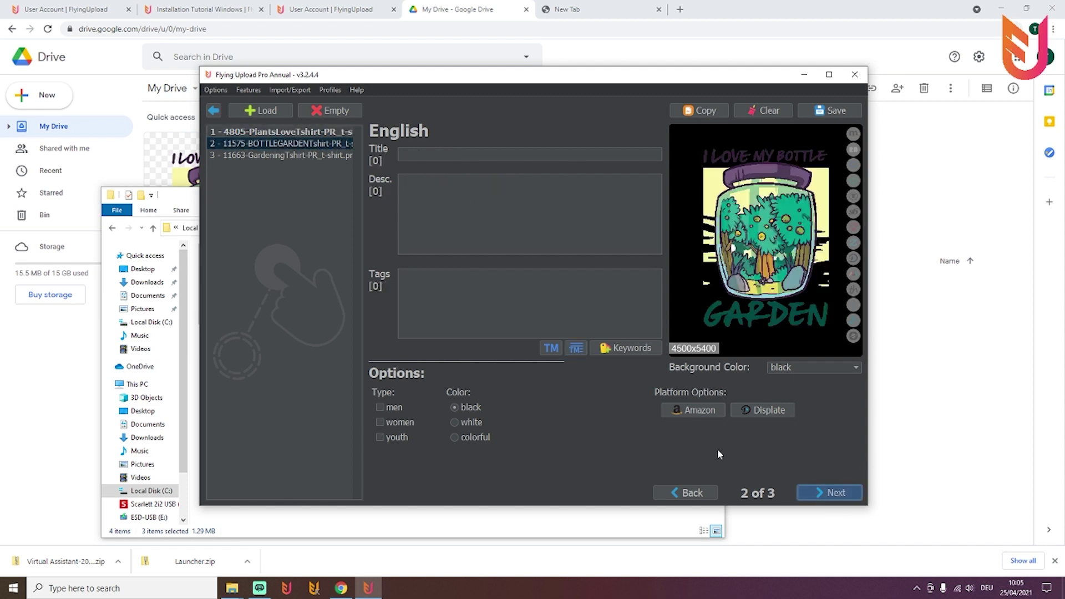
{"action": "left_click", "coordinate": [277, 131]}
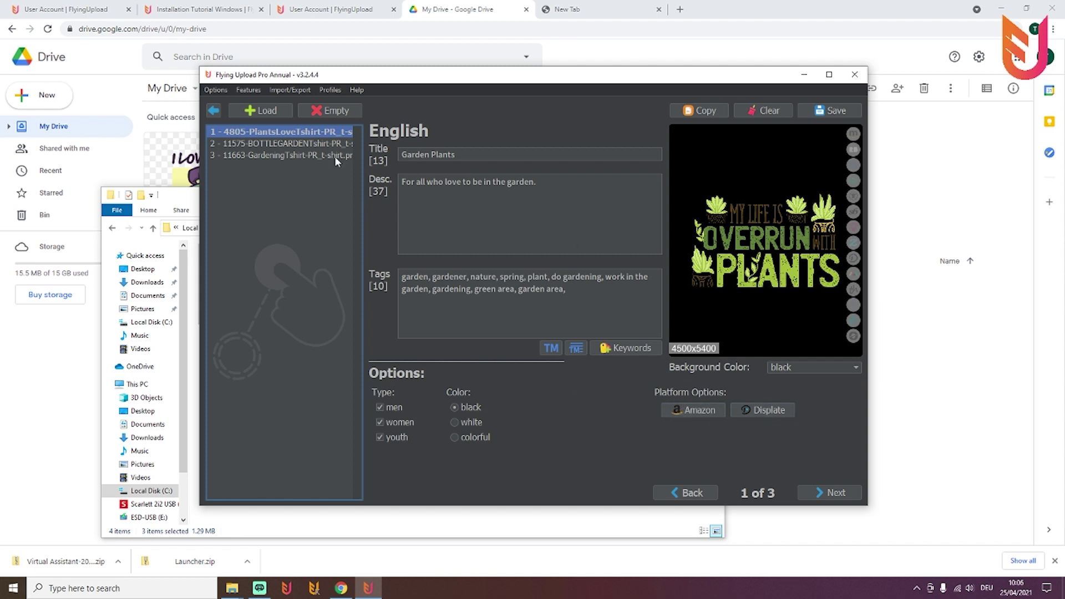
{"action": "left_click", "coordinate": [320, 143]}
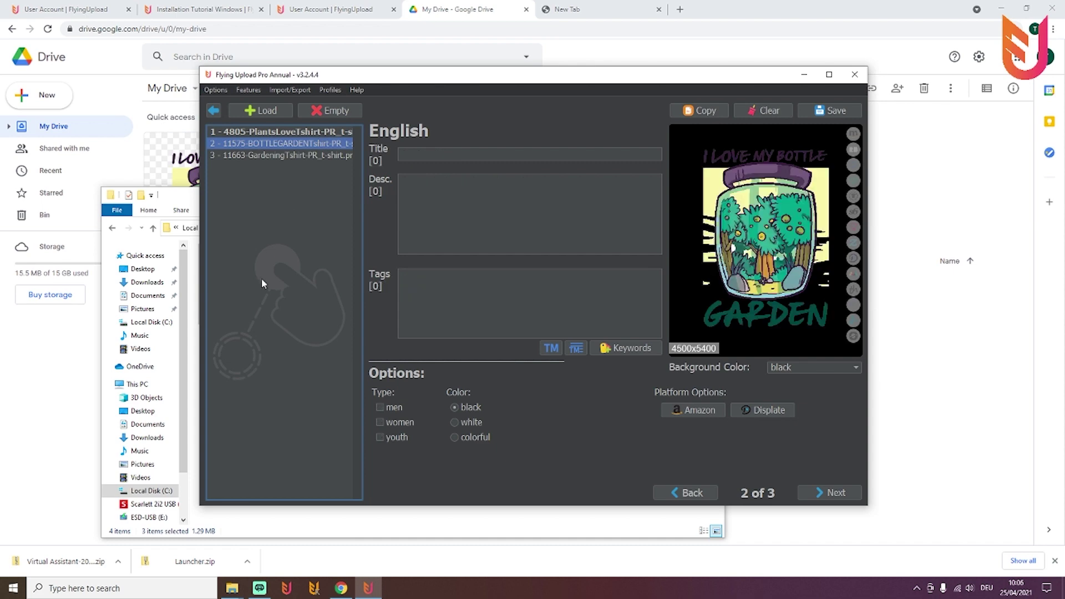
{"action": "left_click", "coordinate": [705, 415]}
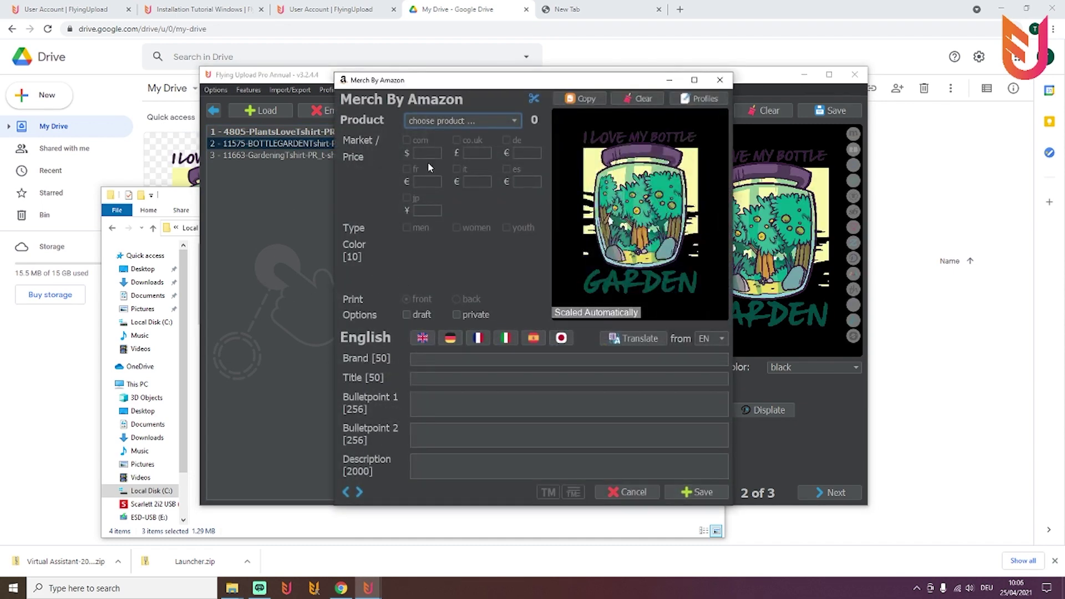
{"action": "left_click_drag", "start_coordinate": [449, 83], "coordinate": [341, 72]}
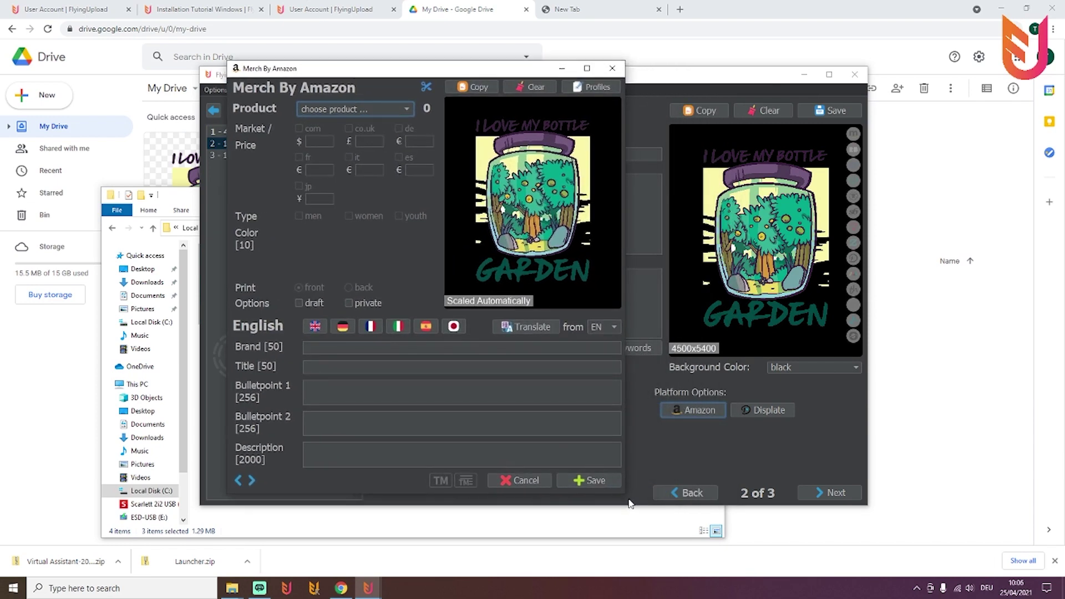
{"action": "left_click_drag", "start_coordinate": [629, 502], "coordinate": [832, 541]}
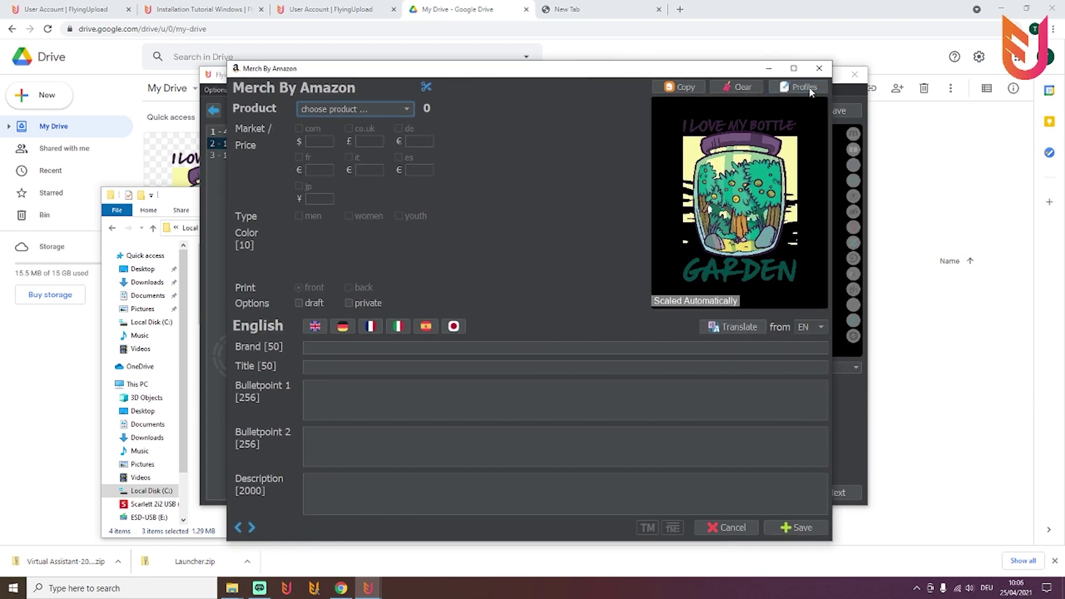
Choose Standard t-shirt as the Amazon product, enable the com market and select the black and white shirt colors.
{"action": "left_click", "coordinate": [380, 109]}
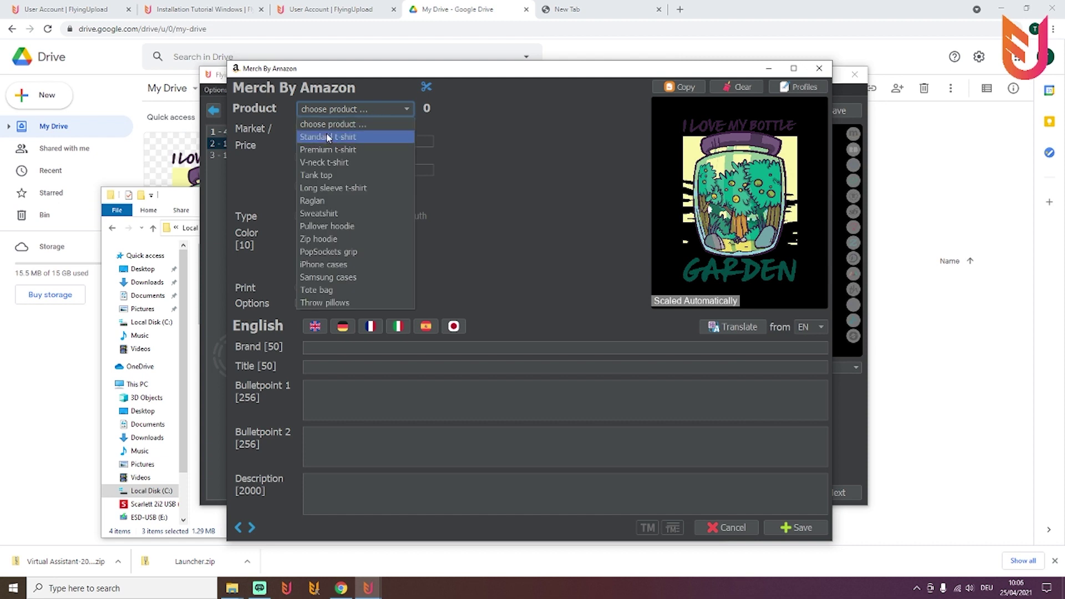
{"action": "left_click", "coordinate": [332, 124]}
{"action": "left_click", "coordinate": [299, 129]}
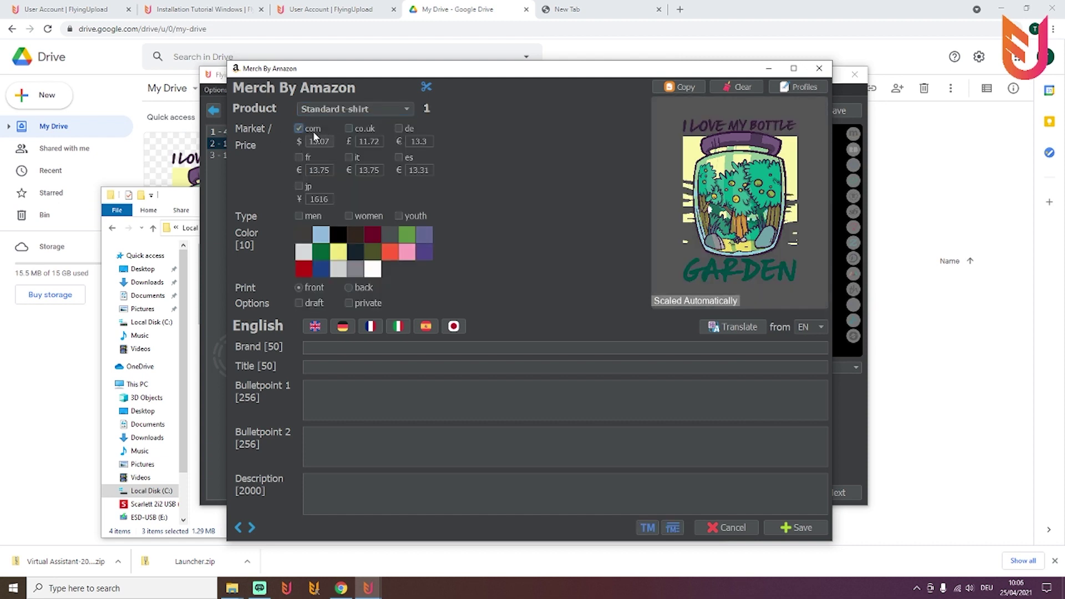
{"action": "left_click", "coordinate": [338, 235]}
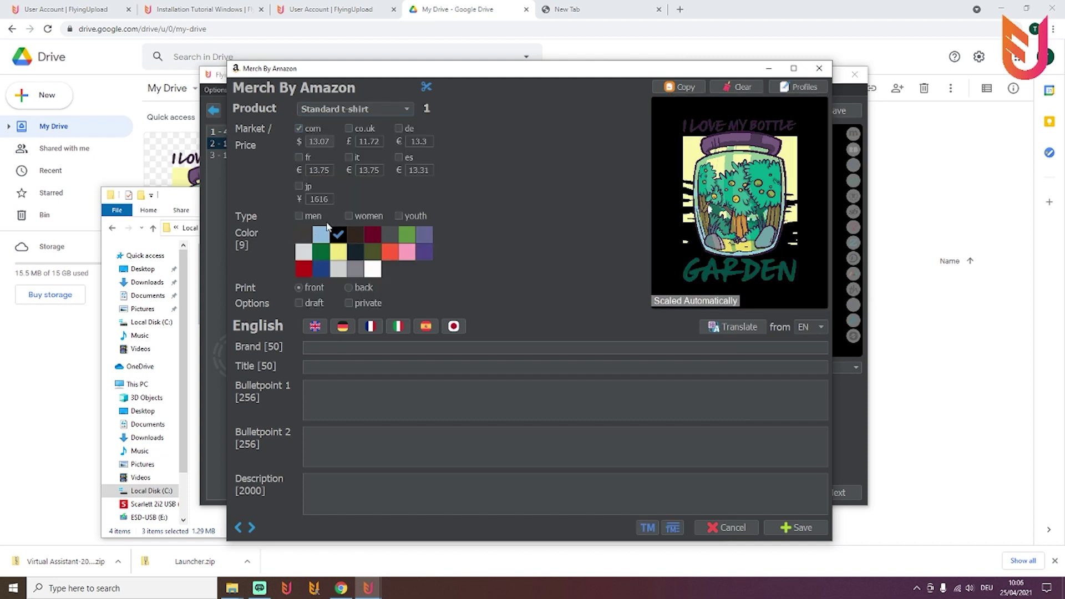
{"action": "left_click", "coordinate": [377, 272]}
Enter the brand "Garden Gardener" and enable the men and women types for the standard t-shirt.
{"action": "left_click", "coordinate": [347, 349]}
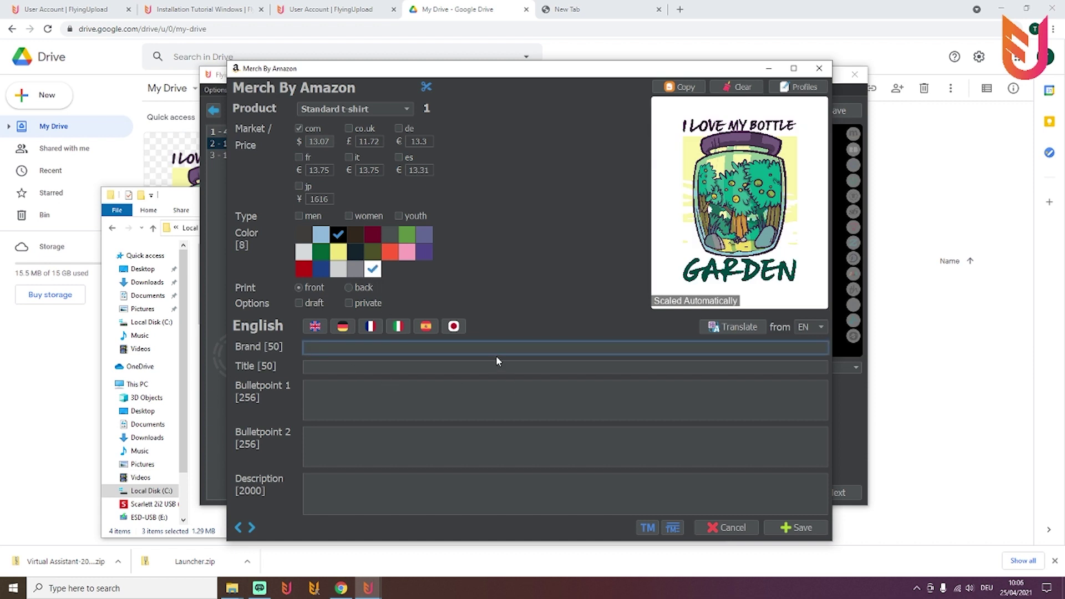
{"action": "type", "text": "Garden Gardener"}
{"action": "key", "text": "Tab"}
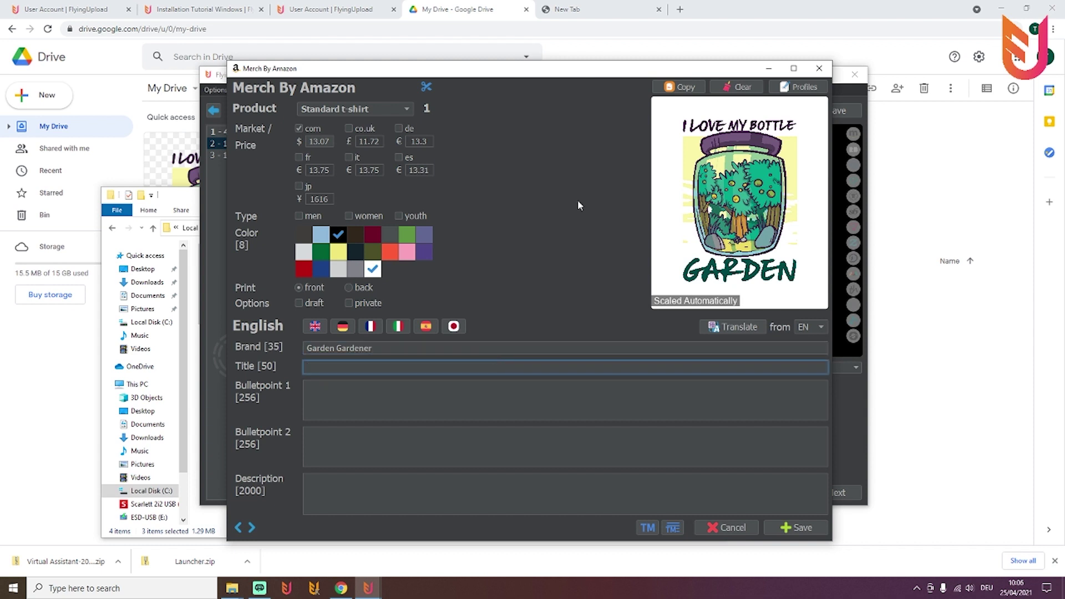
{"action": "left_click", "coordinate": [799, 89]}
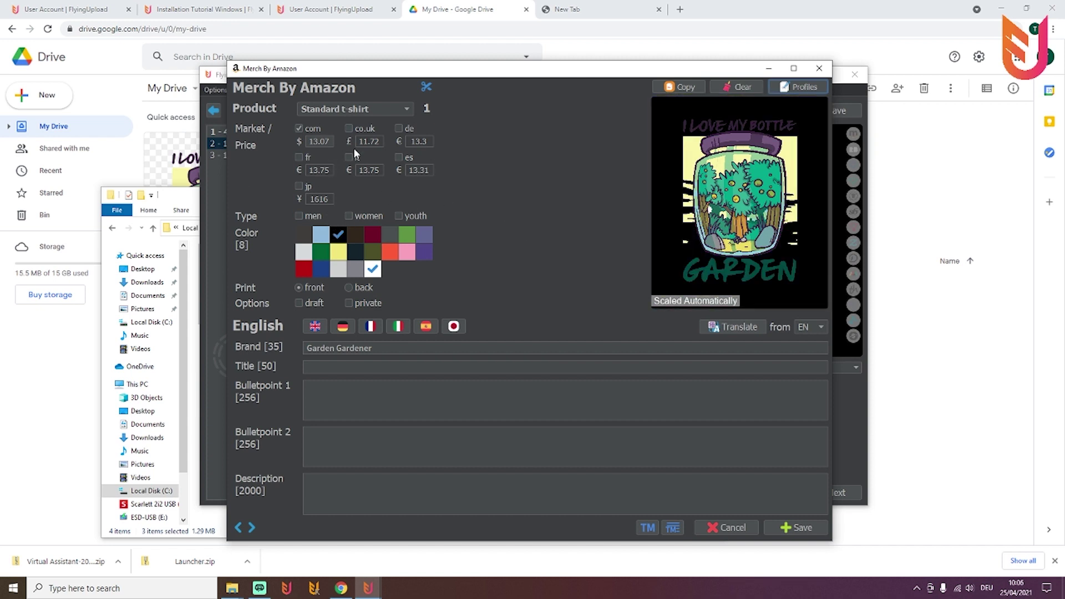
{"action": "left_click", "coordinate": [306, 215]}
{"action": "left_click", "coordinate": [366, 215]}
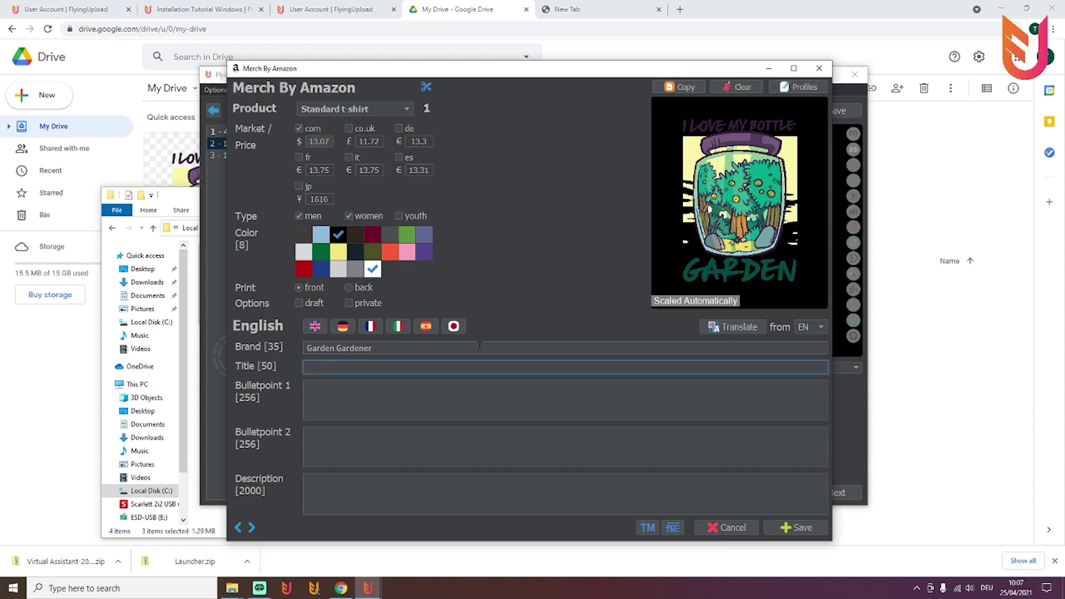
Enter "I love my bottle Garden" as the Amazon title of the bottle garden design.
{"action": "type", "text": "Garden"}
{"action": "key", "text": "BackSpace"}
{"action": "key", "text": "BackSpace"}
{"action": "key", "text": "BackSpace"}
{"action": "key", "text": "BackSpace"}
{"action": "key", "text": "BackSpace"}
{"action": "key", "text": "BackSpace"}
{"action": "type", "text": "I love my bottle Garden"}
{"action": "key", "text": "Tab"}
Write "This is a great garden design. For all gardeners who love to plant something." as Bulletpoint 1.
{"action": "type", "text": "This"}
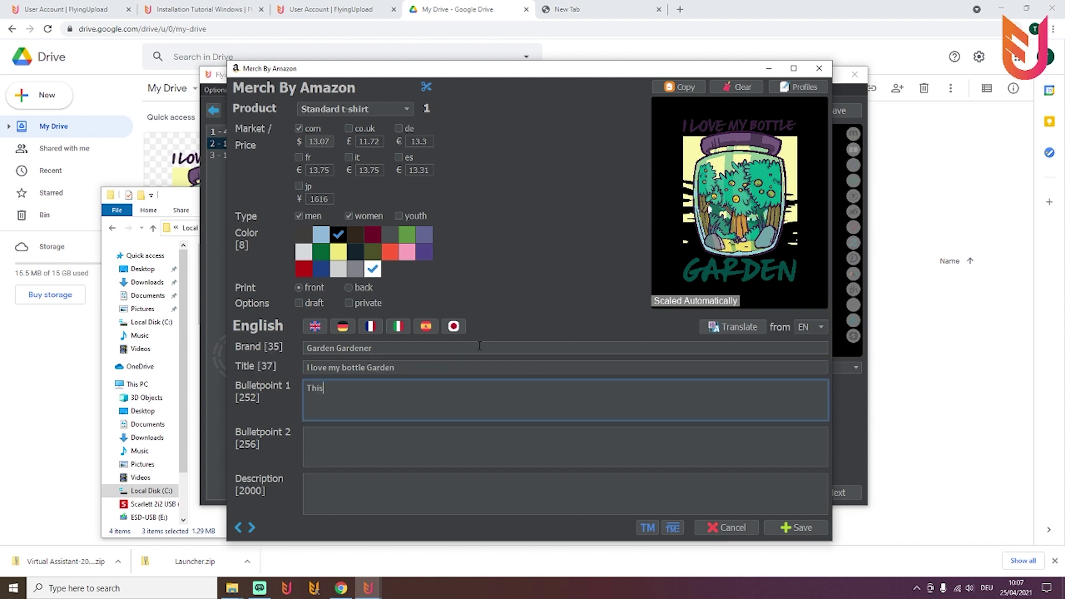
{"action": "type", "text": " is a great garden design. For all ga"}
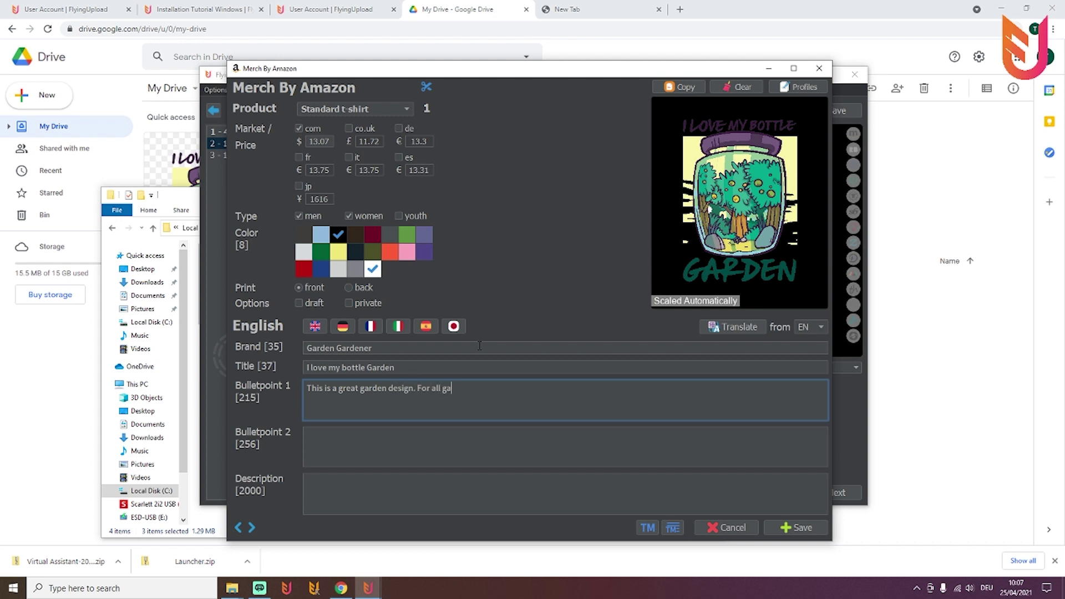
{"action": "type", "text": "rdeners who love to plants"}
{"action": "key", "text": "BackSpace"}
{"action": "type", "text": "so"}
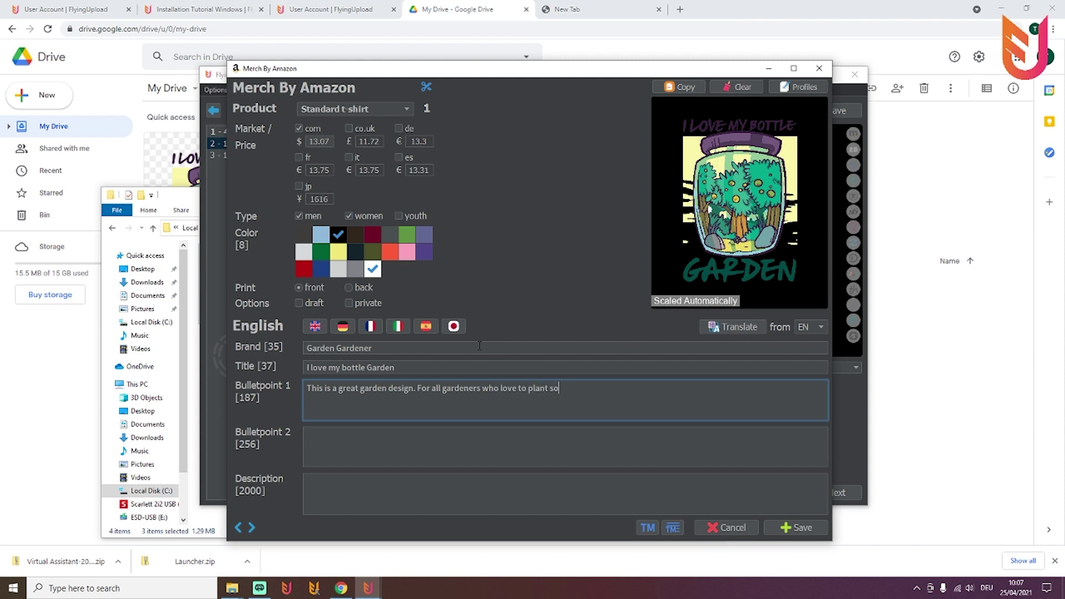
{"action": "type", "text": "mething."}
{"action": "key", "text": "Tab"}
Write "Great gift idea for men, women and kids. For all gardeners." as Bulletpoint 2.
{"action": "type", "text": "Great"}
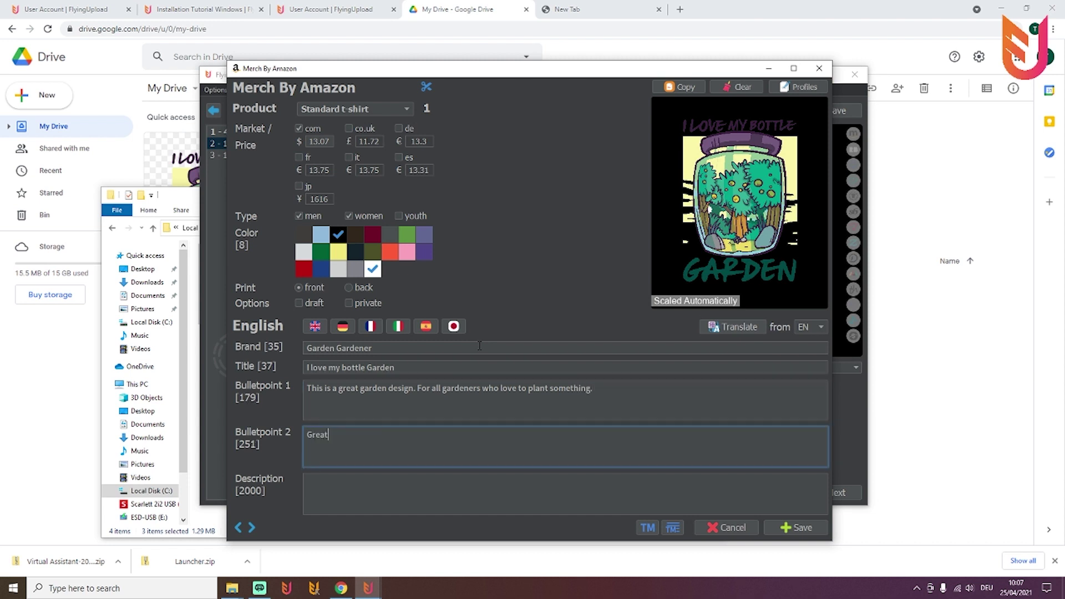
{"action": "type", "text": " gift idea for "}
{"action": "type", "text": "men, women and"}
{"action": "type", "text": " ki"}
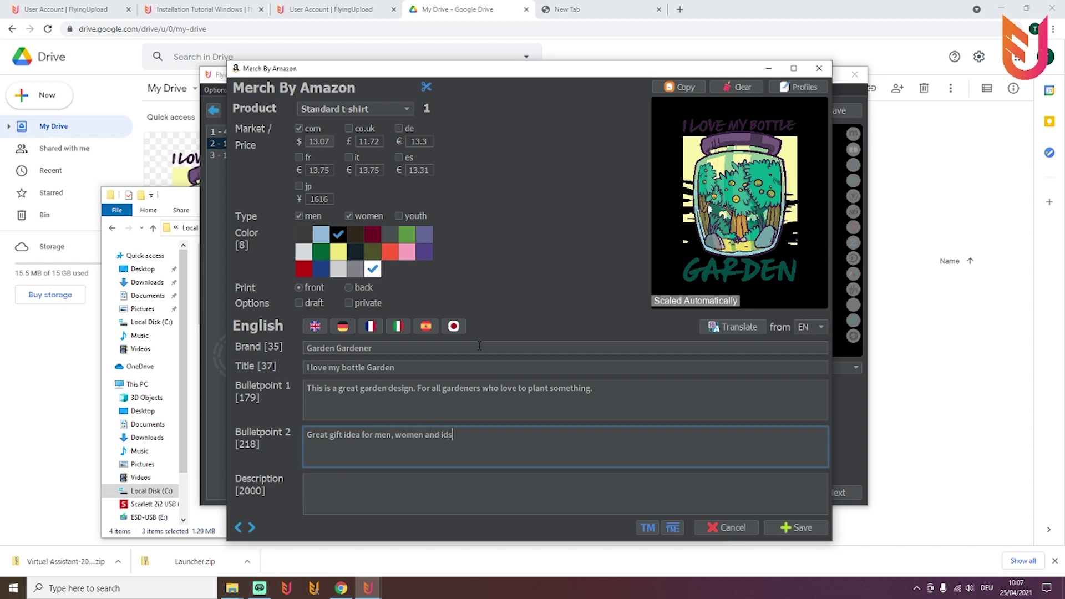
{"action": "type", "text": "ds. For all gardeners."}
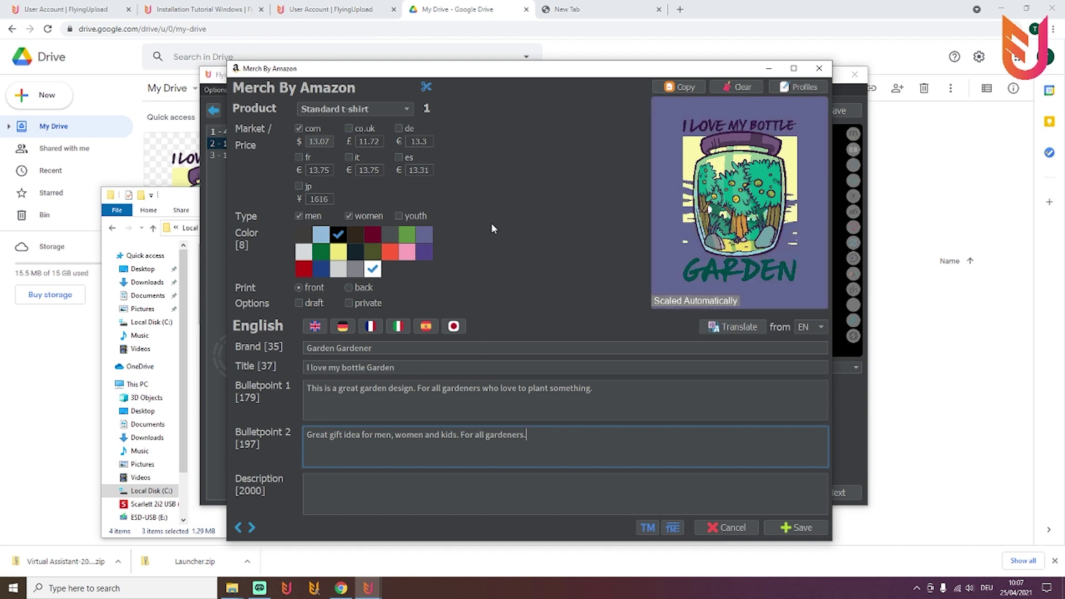
Generate the Amazon description automatically from the entered brand, title and bulletpoints.
{"action": "left_click", "coordinate": [340, 486]}
{"action": "right_click", "coordinate": [325, 483]}
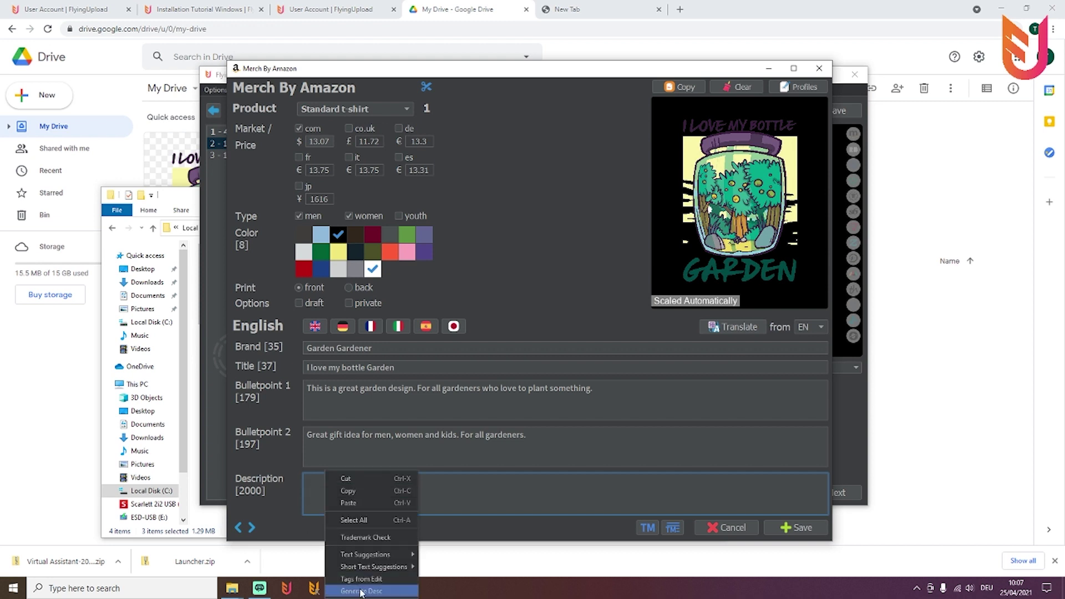
{"action": "left_click", "coordinate": [361, 591]}
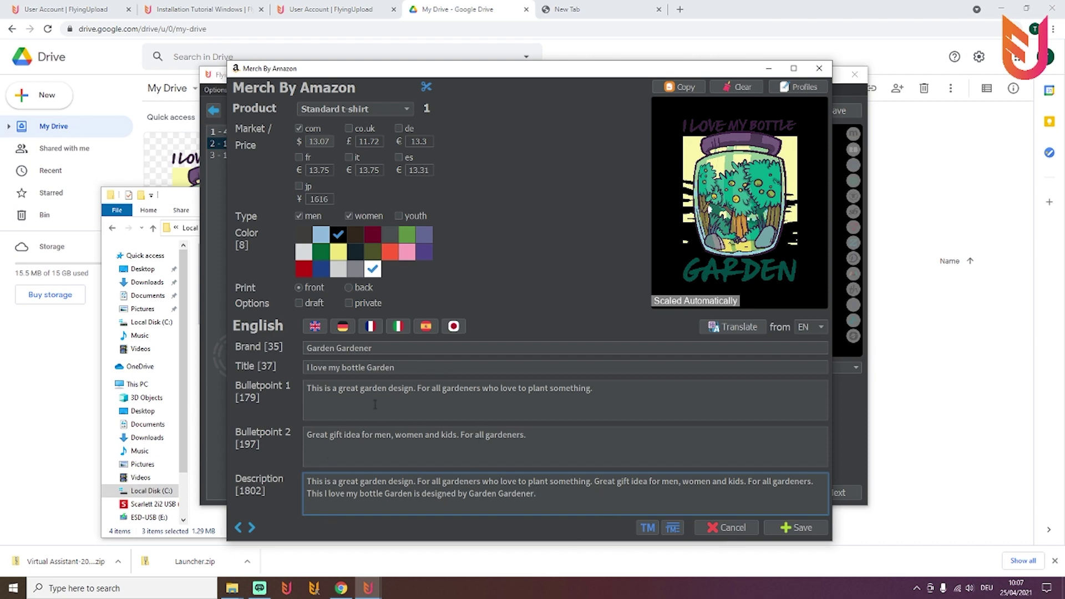
{"action": "left_click_drag", "start_coordinate": [511, 68], "coordinate": [519, 61]}
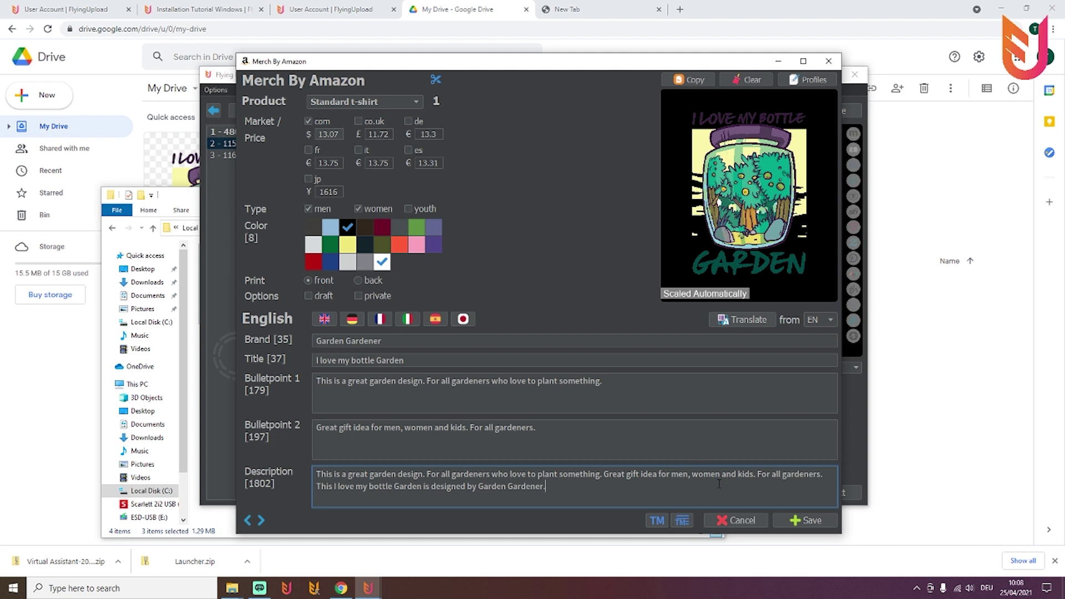
Save the Amazon listing details and append "Garden Garden Garden" to the bottle garden design's general description.
{"action": "left_click", "coordinate": [802, 522]}
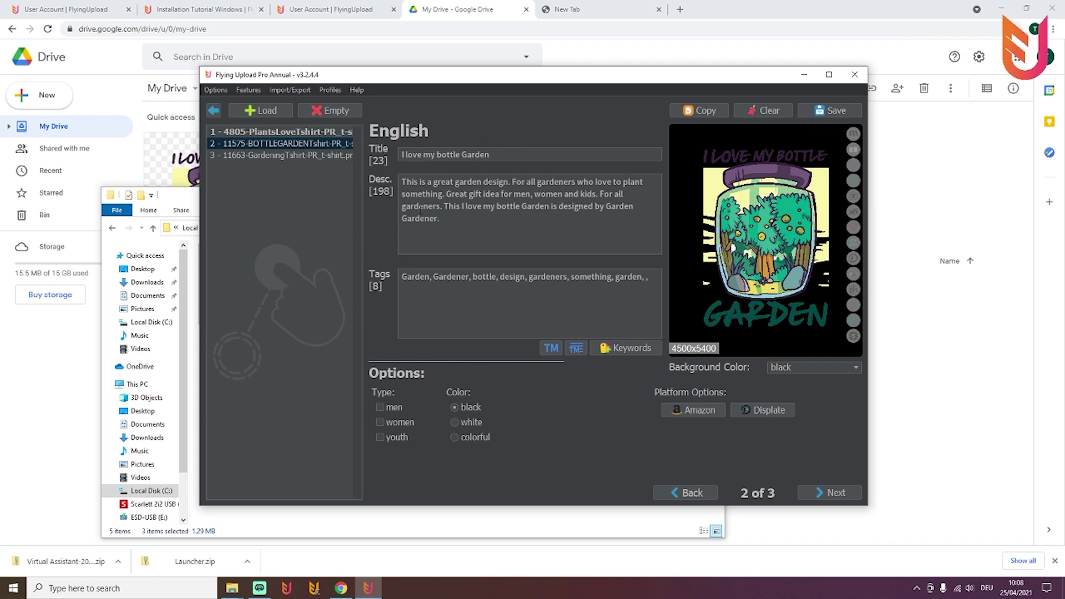
{"action": "left_click", "coordinate": [658, 276]}
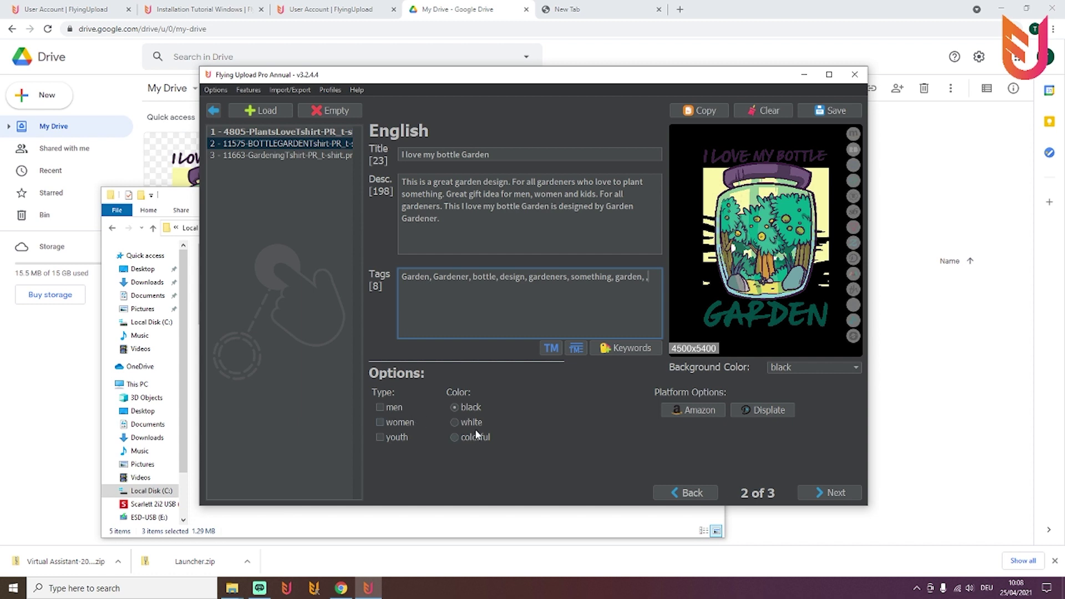
{"action": "left_click", "coordinate": [438, 207]}
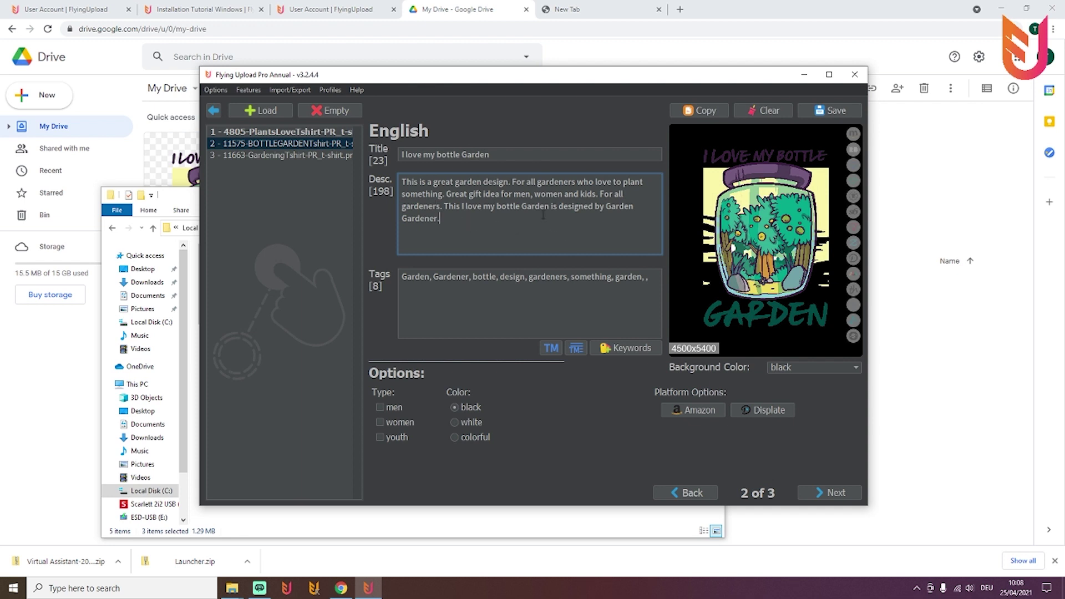
{"action": "type", "text": "Garden Garden Garden"}
{"action": "left_click", "coordinate": [678, 408]}
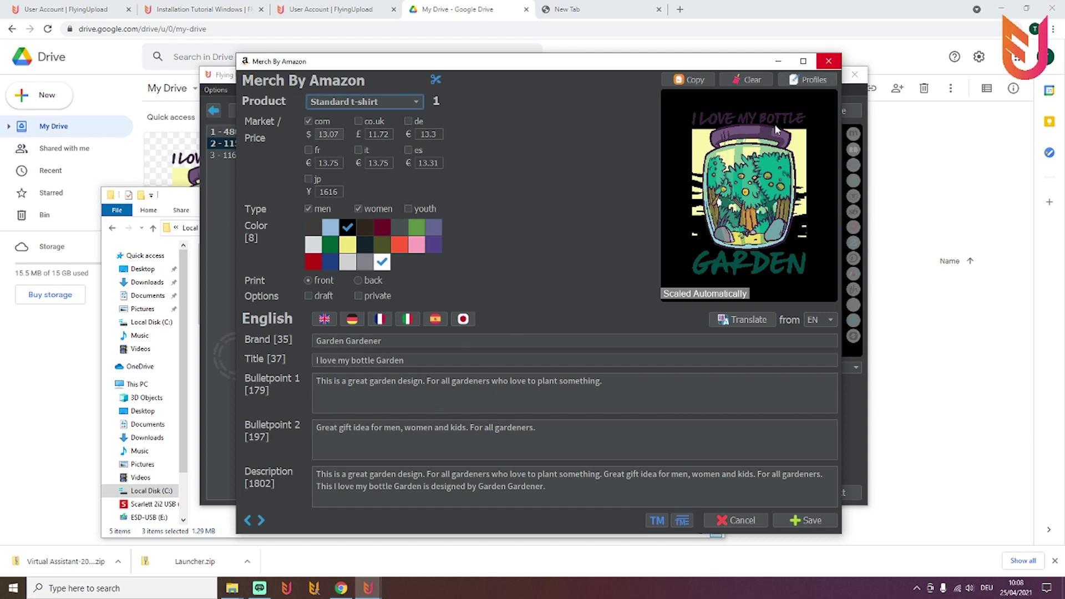
{"action": "left_click", "coordinate": [827, 62]}
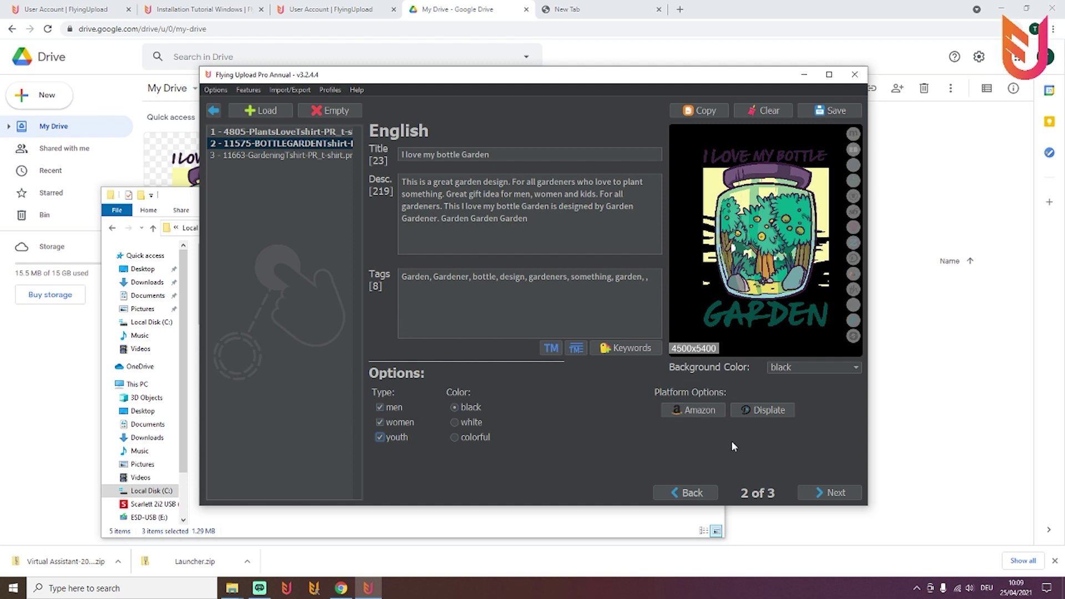
Copy the data of design 2 to the third design, the gardening T-shirt.
{"action": "left_click", "coordinate": [822, 493]}
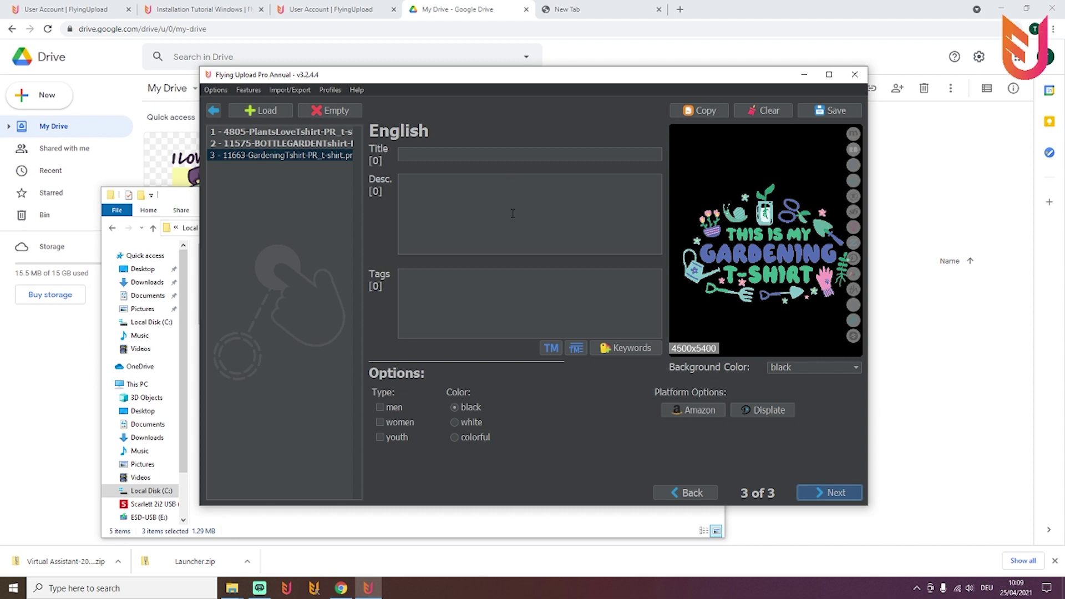
{"action": "left_click", "coordinate": [703, 112]}
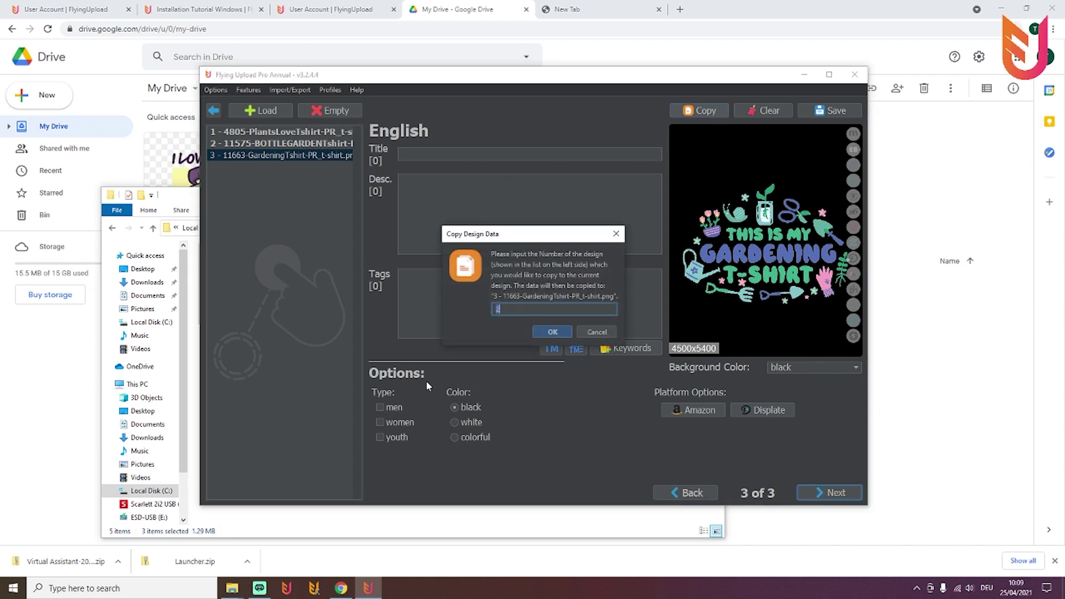
{"action": "type", "text": "2"}
{"action": "key", "text": "Return"}
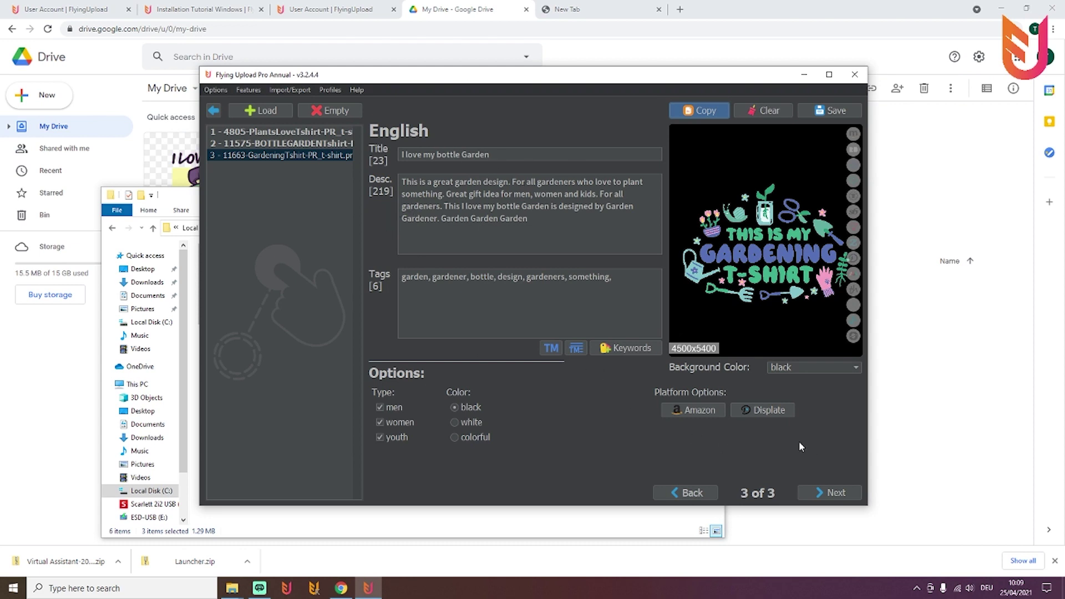
Enter "Garden" as the gardening design's Displate collection and select the categories Abstract and Floral.
{"action": "left_click", "coordinate": [774, 409]}
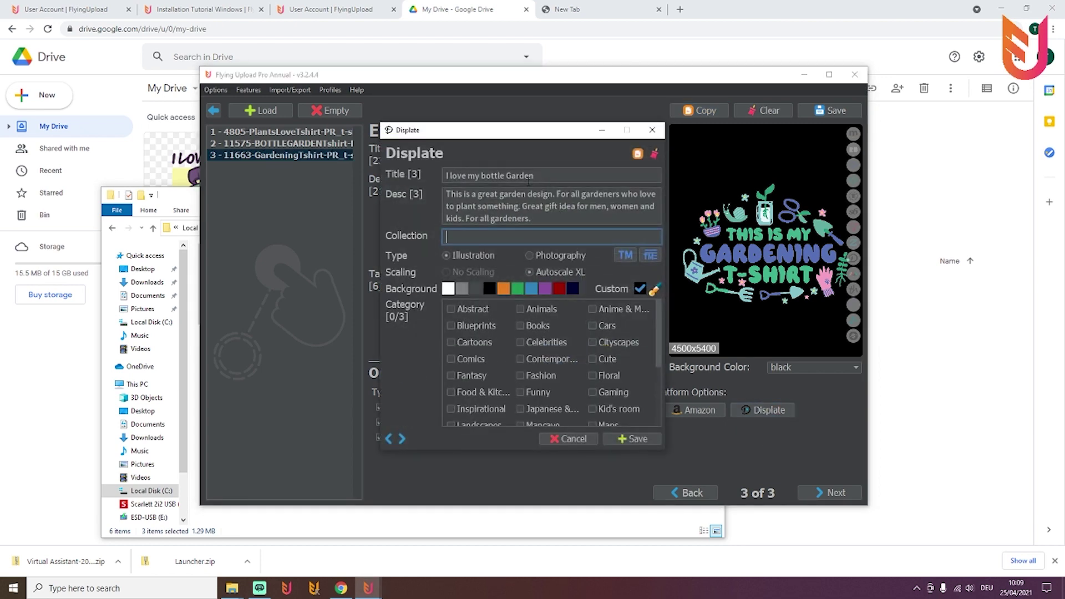
{"action": "mouse_move", "coordinate": [474, 131]}
{"action": "left_mouse_down"}
{"action": "mouse_move", "coordinate": [696, 140]}
{"action": "mouse_move", "coordinate": [487, 124]}
{"action": "left_mouse_up"}
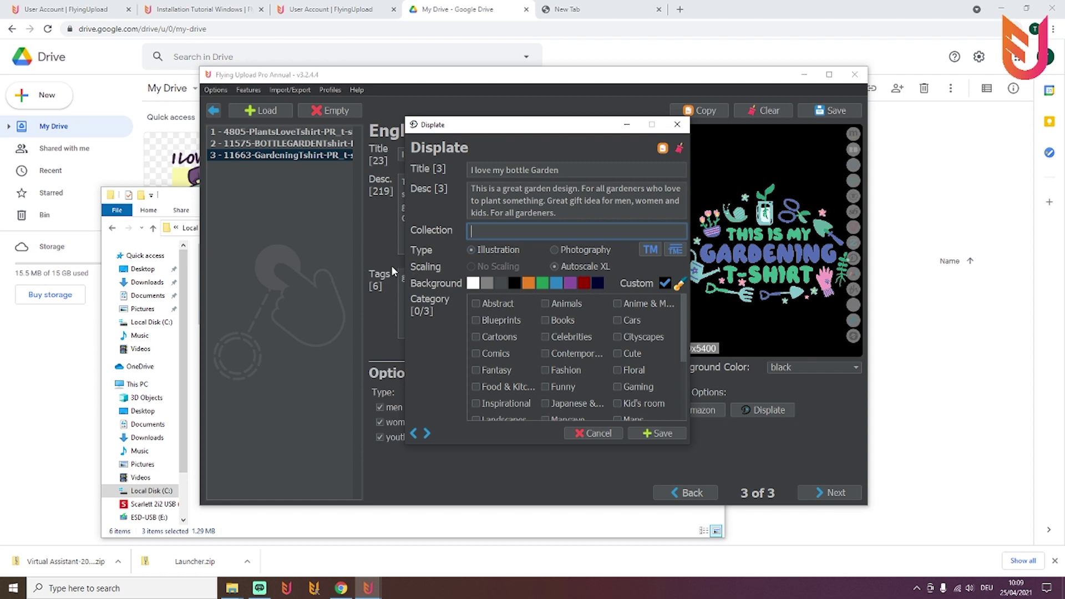
{"action": "type", "text": "Garden"}
{"action": "left_click", "coordinate": [486, 308]}
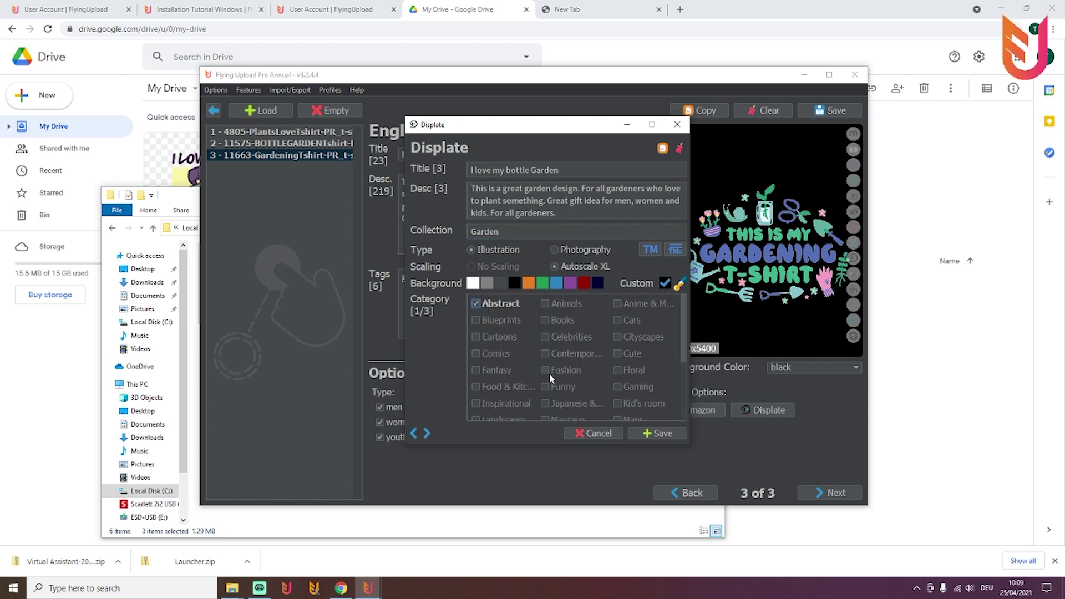
{"action": "left_click", "coordinate": [620, 370]}
Set a custom dark green background colour for the Displate listing and save its details.
{"action": "left_click", "coordinate": [546, 284]}
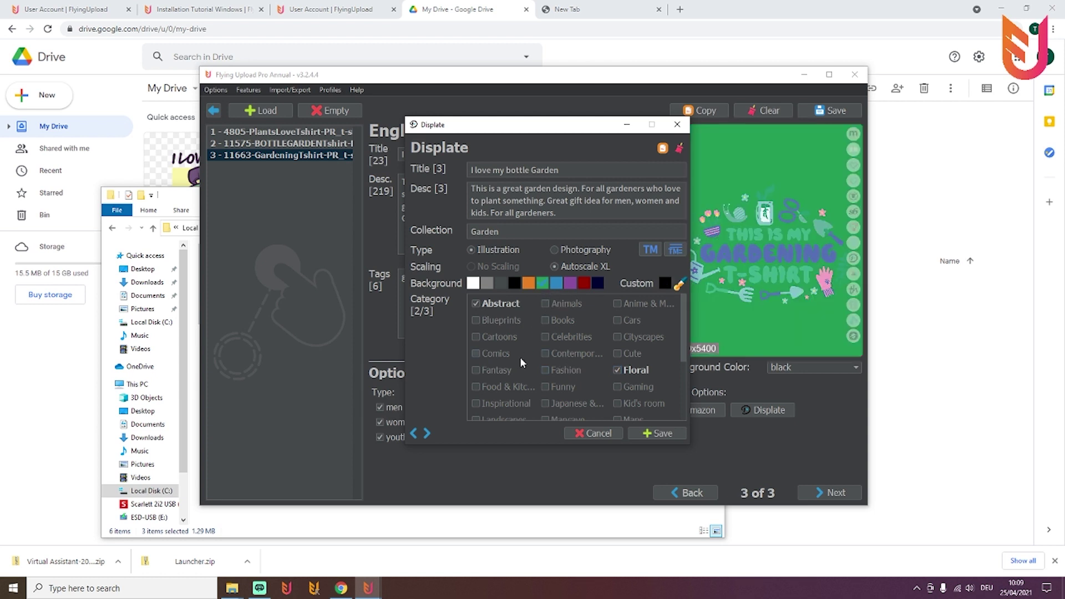
{"action": "left_click", "coordinate": [675, 286]}
{"action": "left_click", "coordinate": [677, 283]}
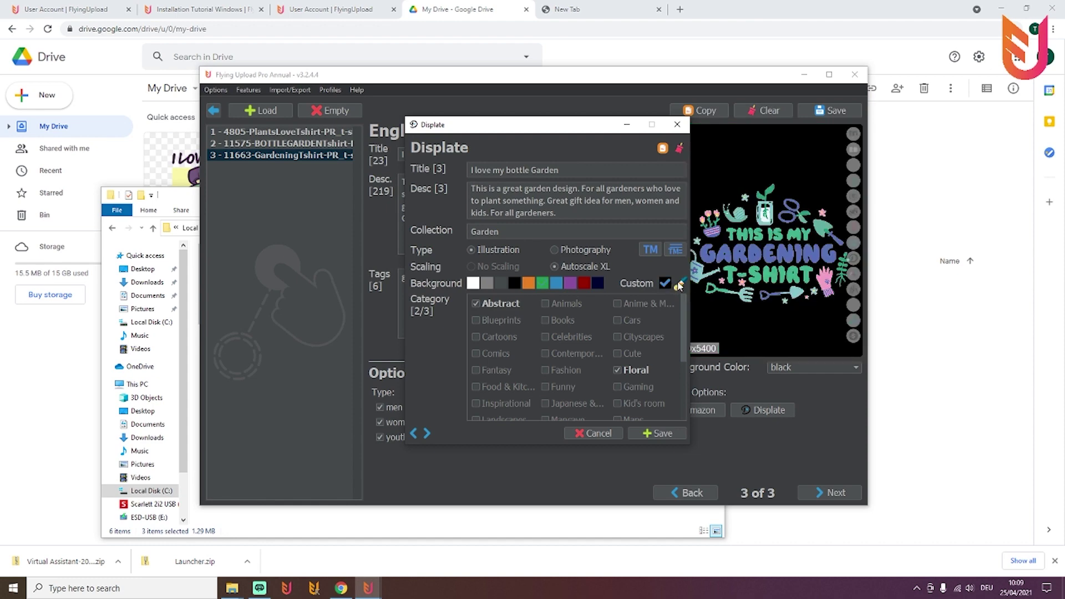
{"action": "left_click", "coordinate": [633, 301]}
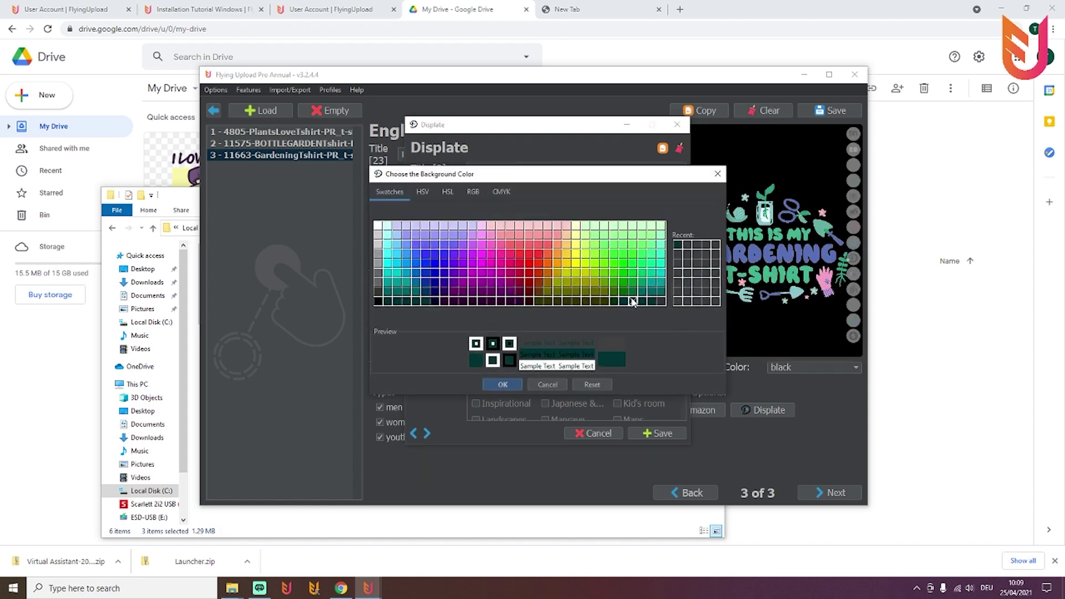
{"action": "left_click", "coordinate": [506, 384]}
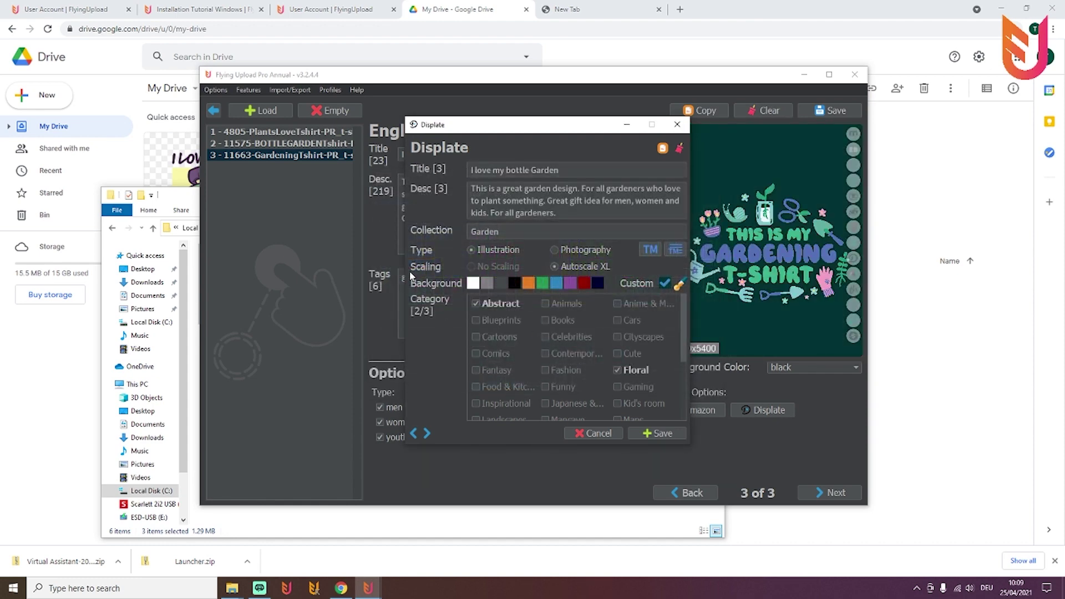
{"action": "left_click", "coordinate": [659, 434]}
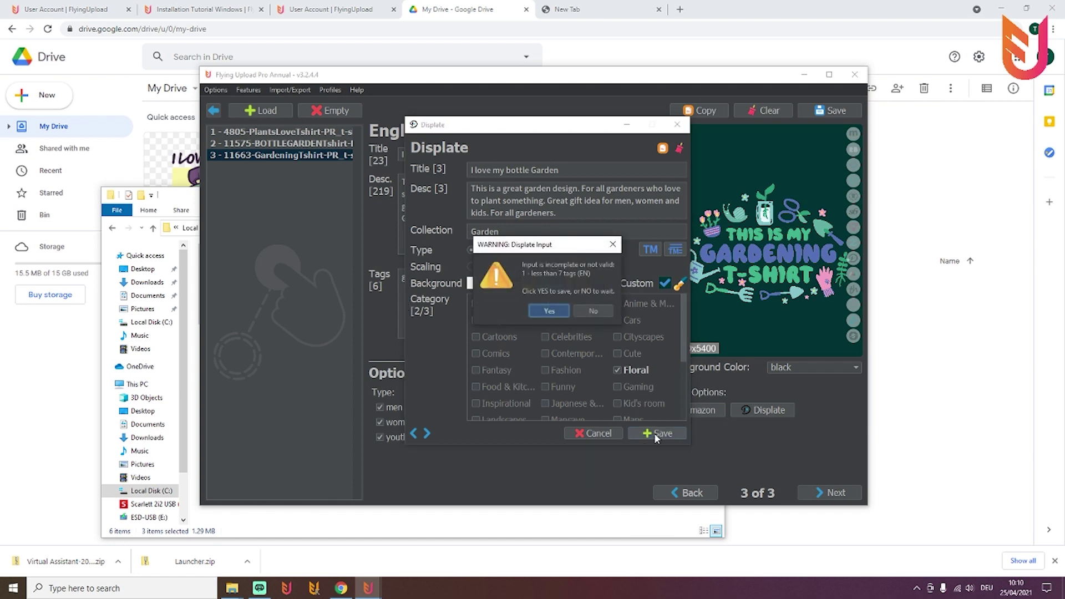
{"action": "left_click", "coordinate": [549, 310]}
Add the tag "gardening" to the third design and go back through the three loaded designs.
{"action": "left_click", "coordinate": [628, 276]}
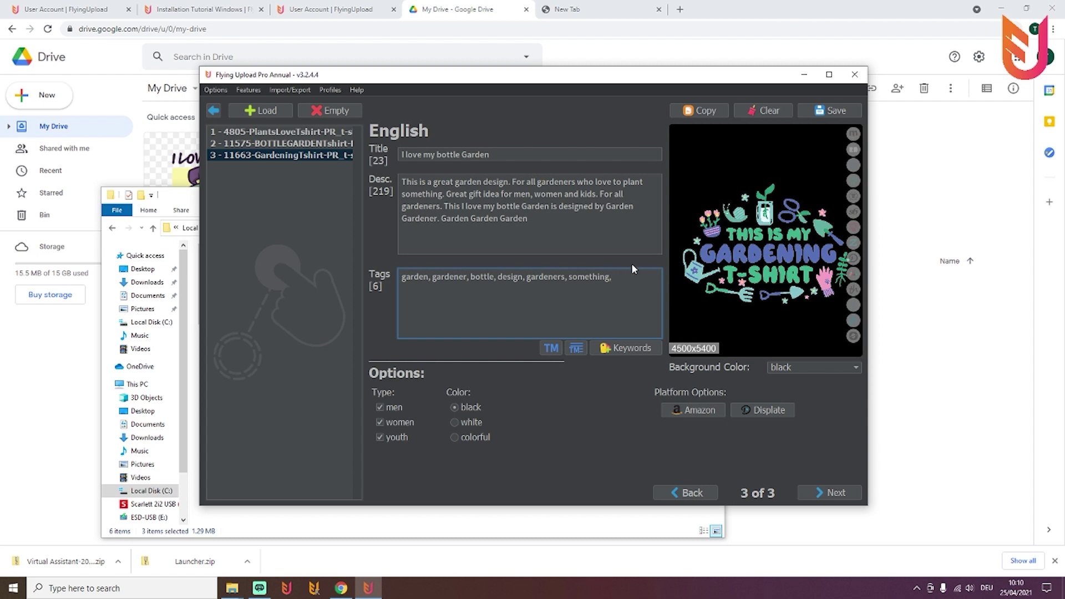
{"action": "type", "text": "gardening"}
{"action": "left_click", "coordinate": [282, 140]}
{"action": "left_click", "coordinate": [282, 132]}
{"action": "left_click", "coordinate": [288, 155]}
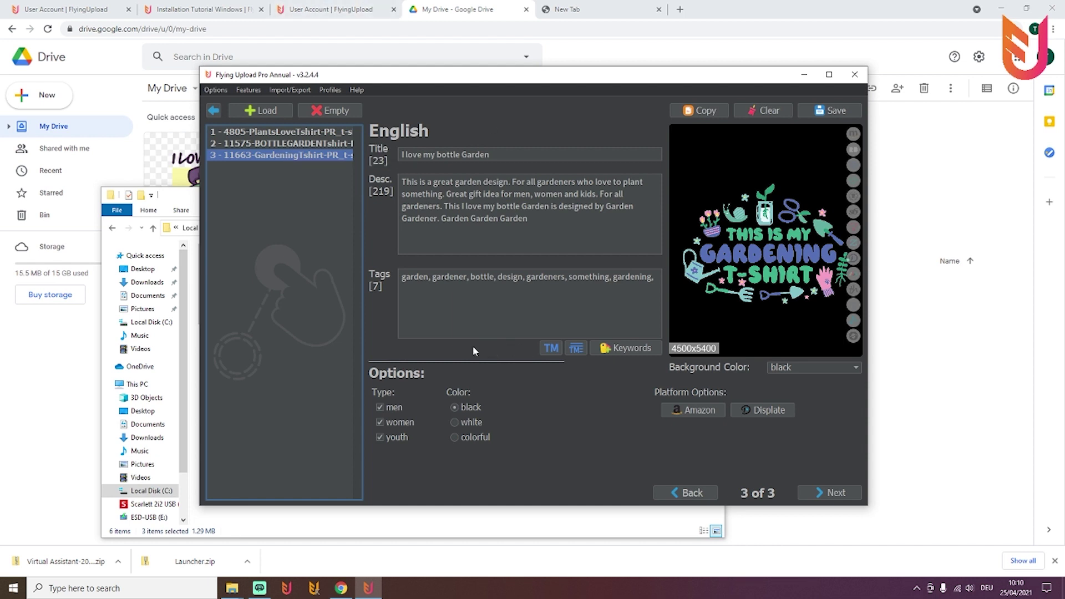
Check the local Virtual Assistant folder in File Explorer for the XML files saved beside the design images.
{"action": "left_click", "coordinate": [228, 592]}
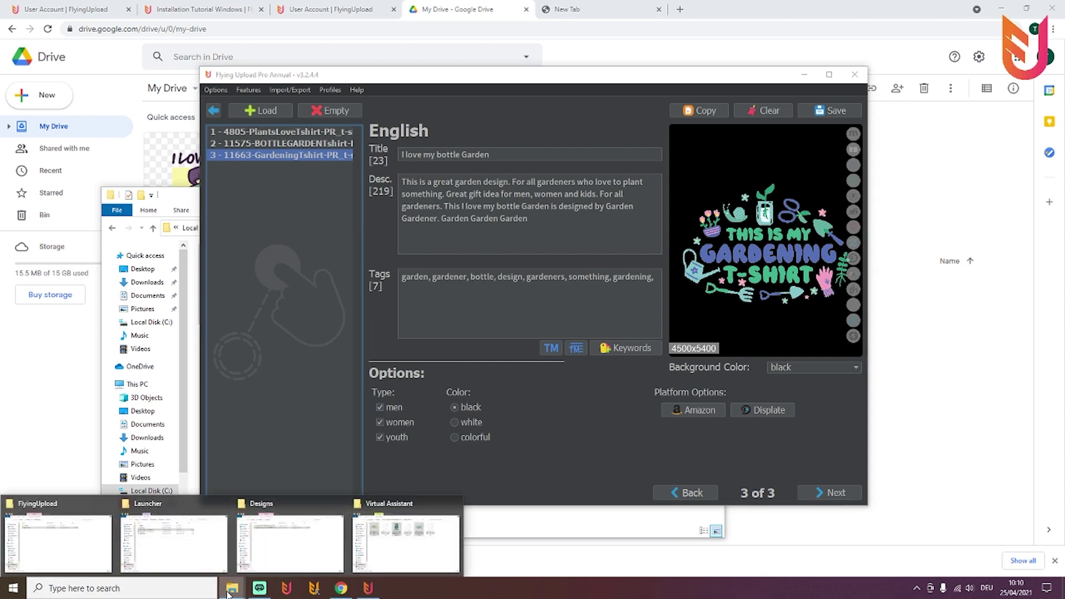
{"action": "left_click", "coordinate": [399, 549]}
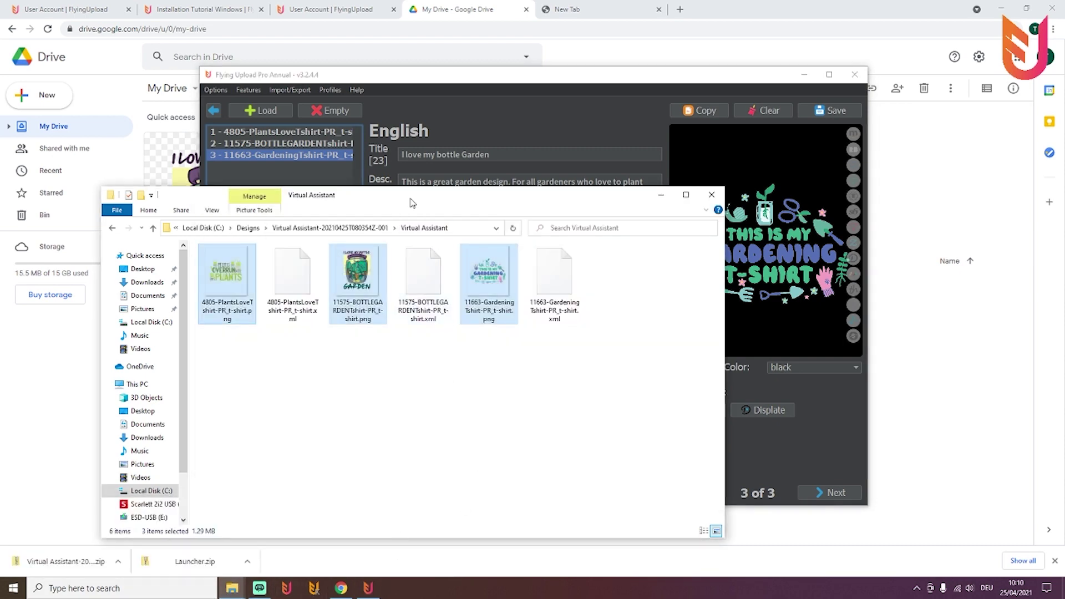
{"action": "left_click_drag", "start_coordinate": [416, 203], "coordinate": [531, 152]}
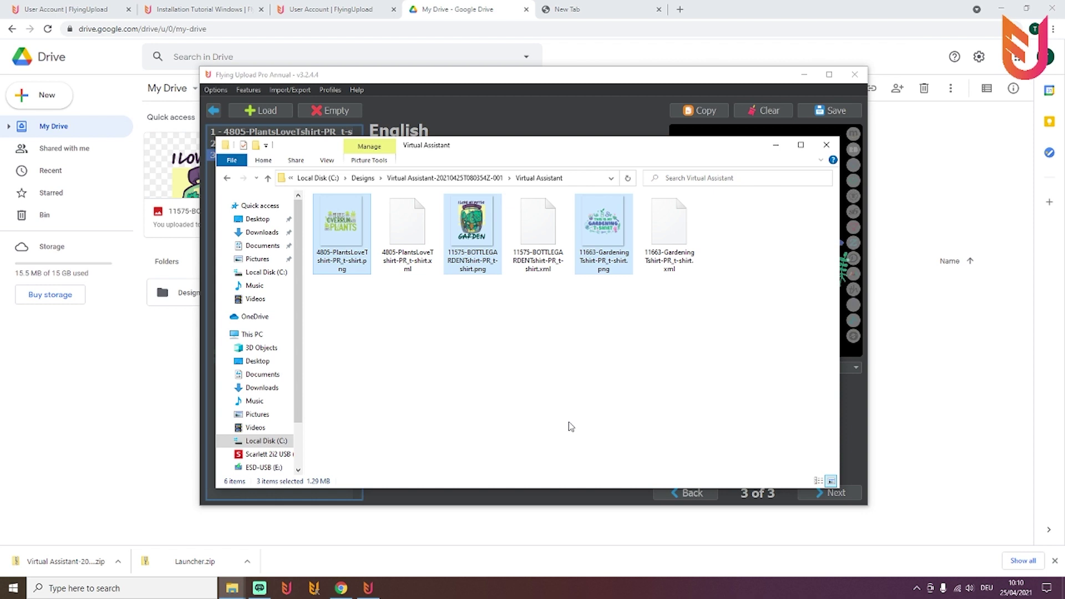
{"action": "left_click", "coordinate": [421, 127]}
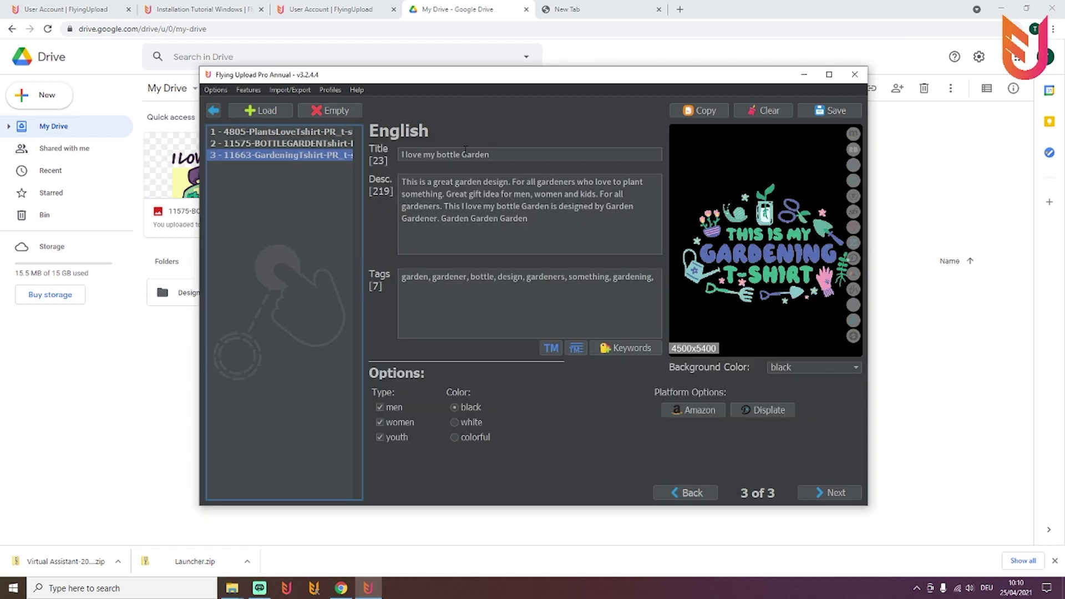
Switch to Google Drive and upload the three design XML files from the local Virtual Assistant folder into its Virtual Assistant folder.
{"action": "left_click", "coordinate": [171, 398]}
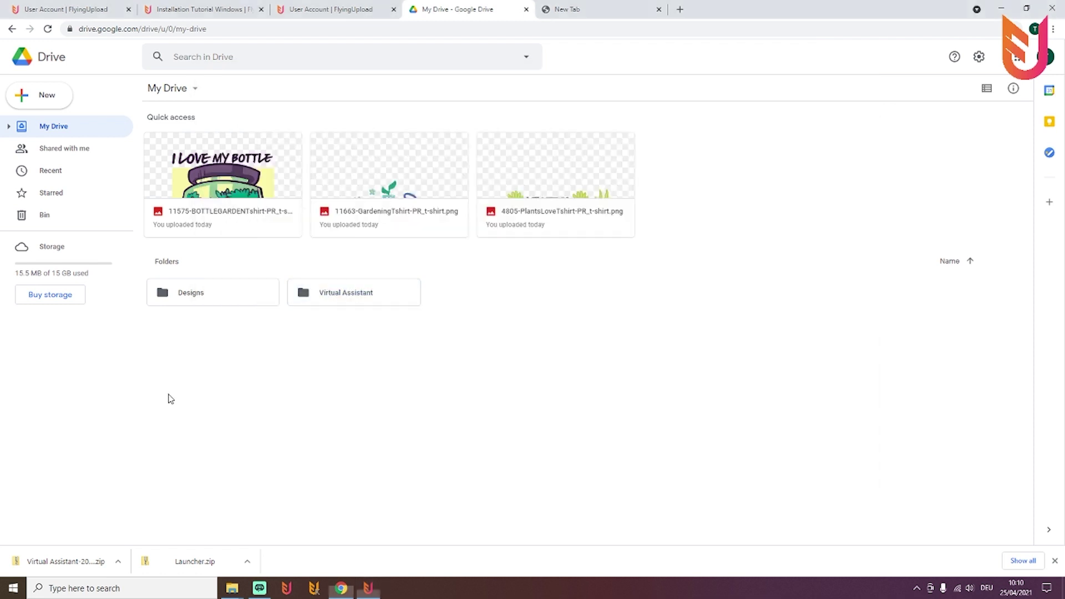
{"action": "double_click", "coordinate": [351, 293]}
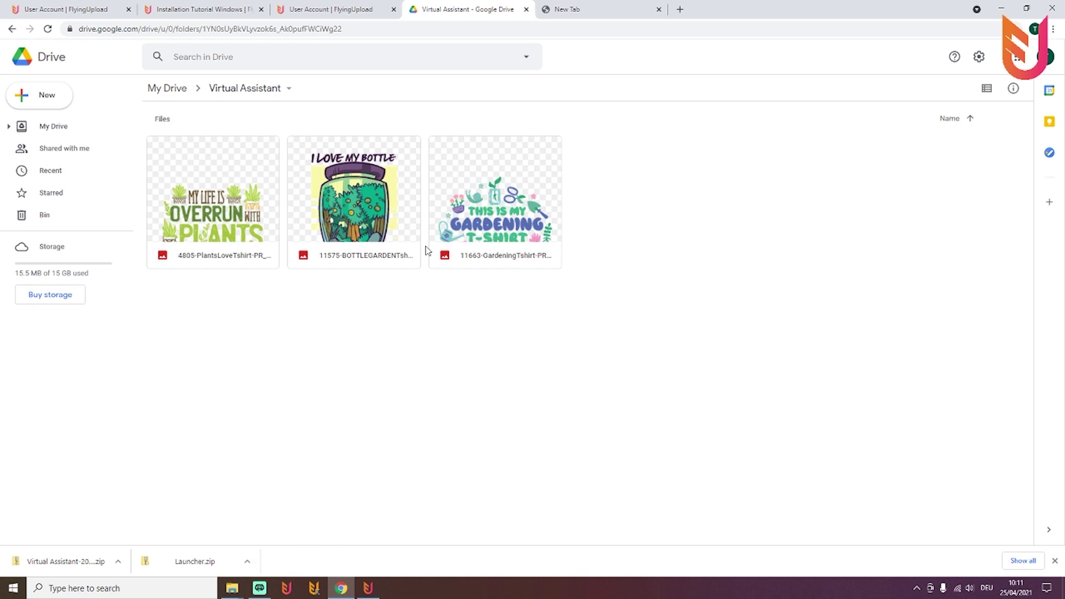
{"action": "left_click", "coordinate": [238, 593]}
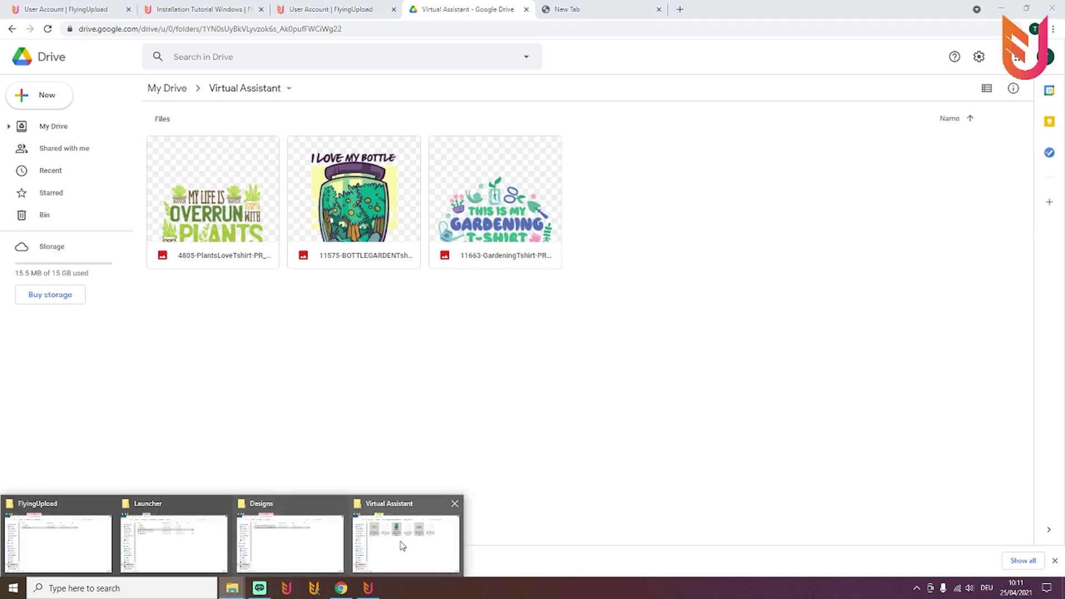
{"action": "left_click", "coordinate": [403, 547]}
{"action": "left_click", "coordinate": [413, 227]}
{"action": "left_click", "coordinate": [541, 233], "text": "ctrl"}
{"action": "left_click", "coordinate": [669, 228], "text": "ctrl"}
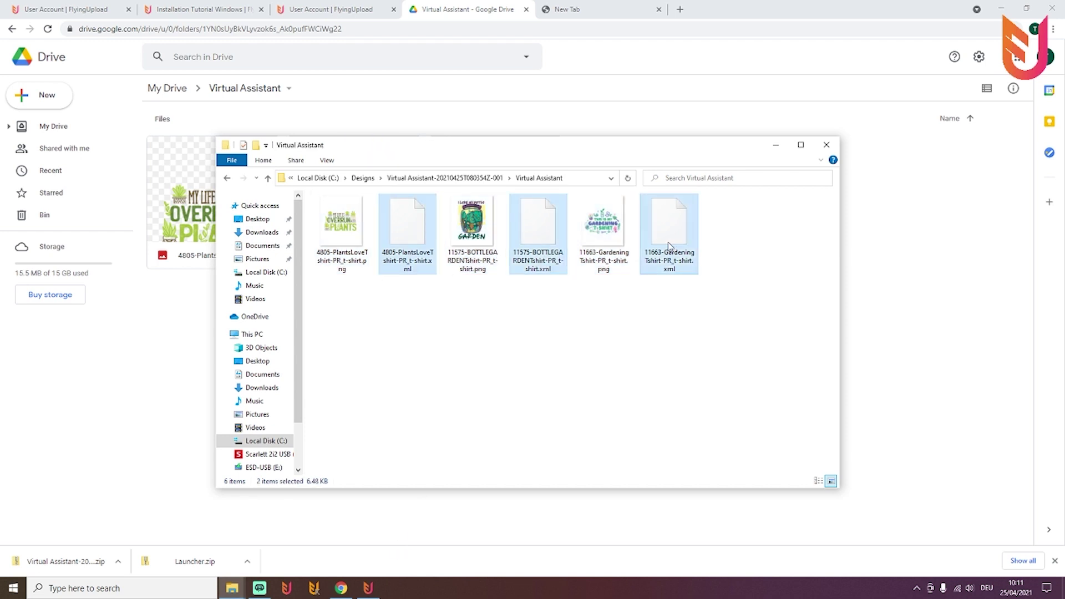
{"action": "left_click_drag", "start_coordinate": [542, 142], "coordinate": [726, 267]}
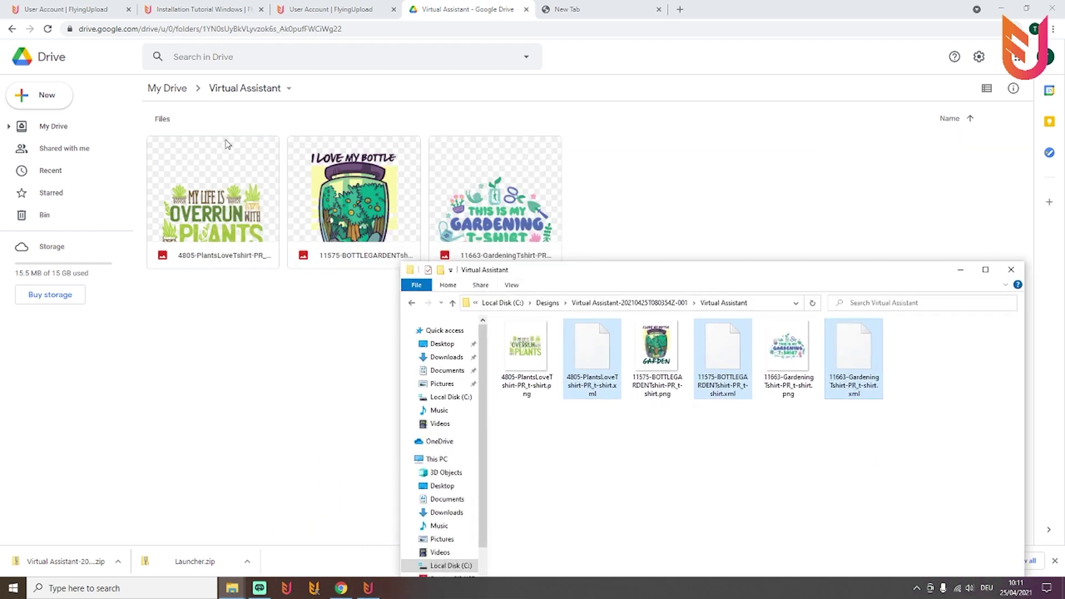
{"action": "left_click_drag", "start_coordinate": [593, 384], "coordinate": [327, 413]}
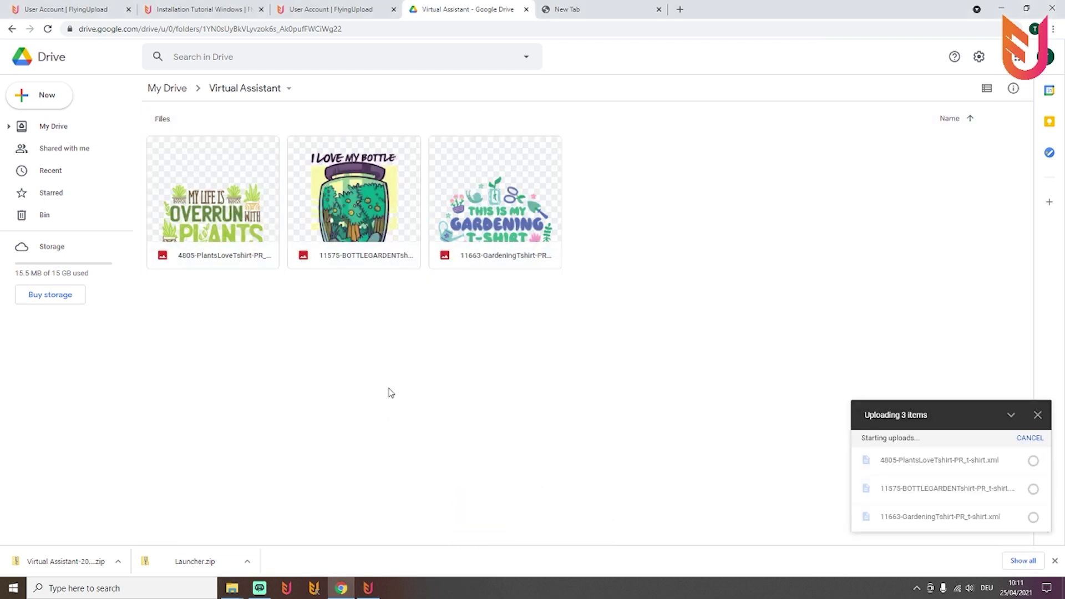